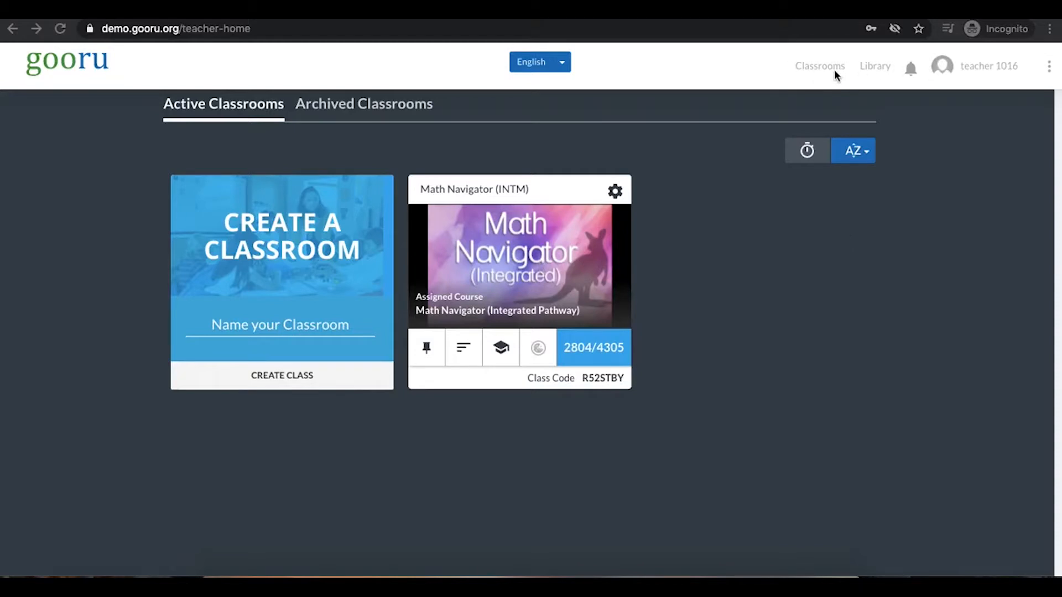
- Open the My Content collection in the library
click(849, 103)
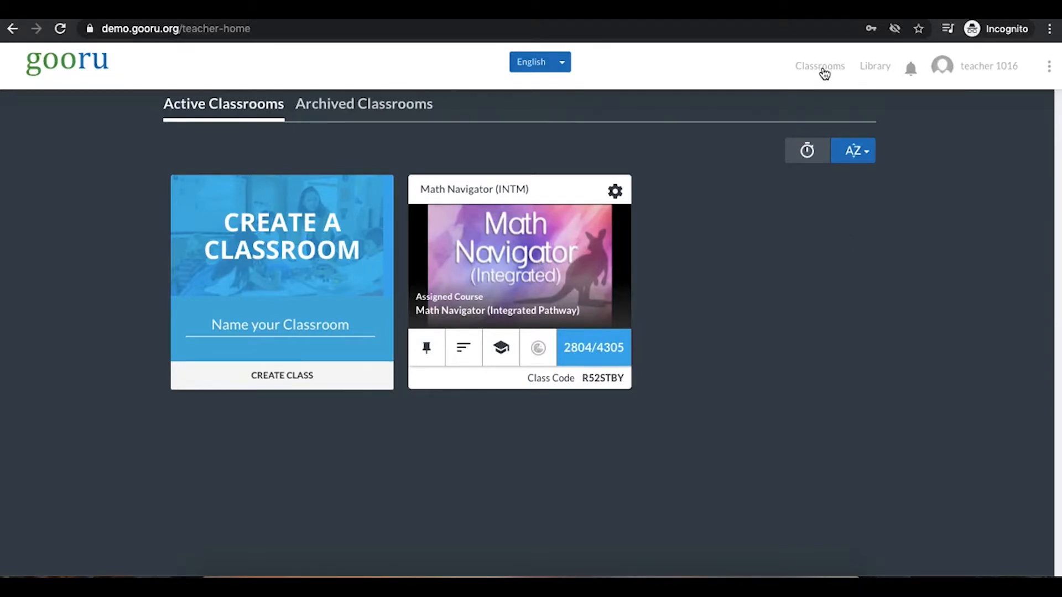
click(871, 67)
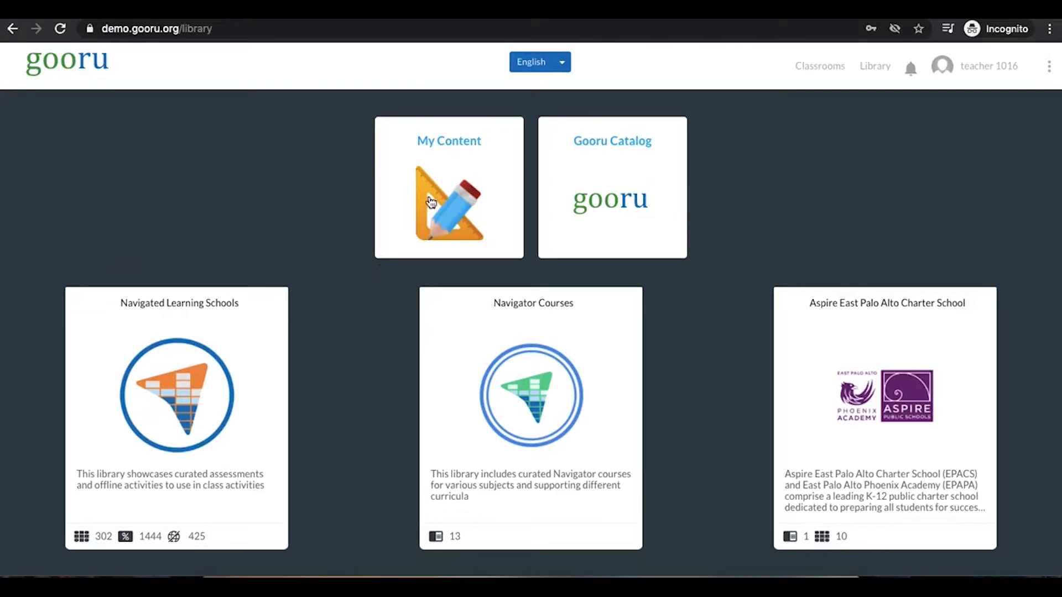
click(434, 176)
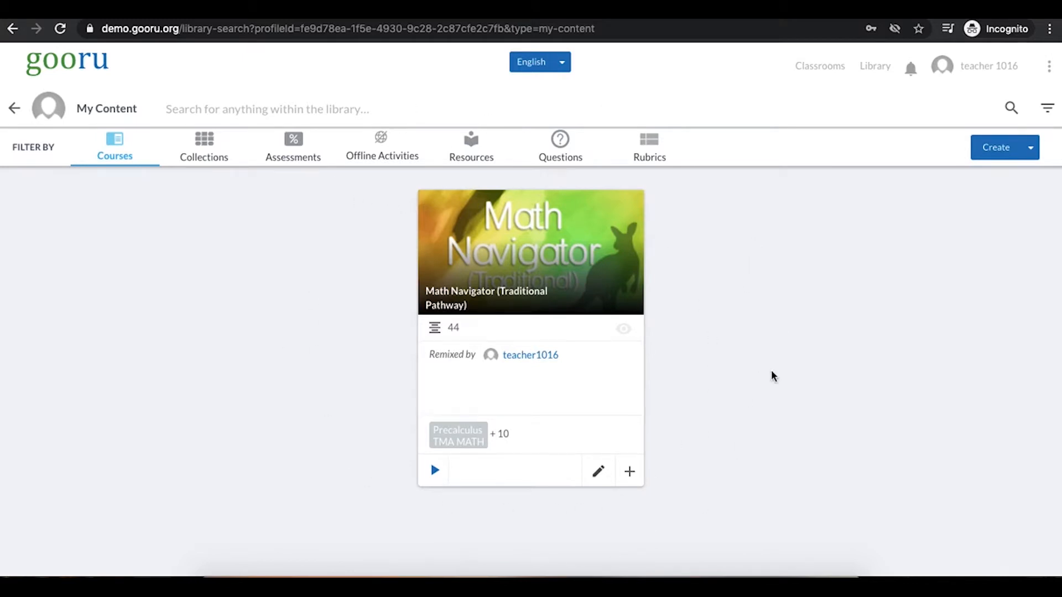
- View the collections and assessments in My Content, and return to the courses
click(200, 148)
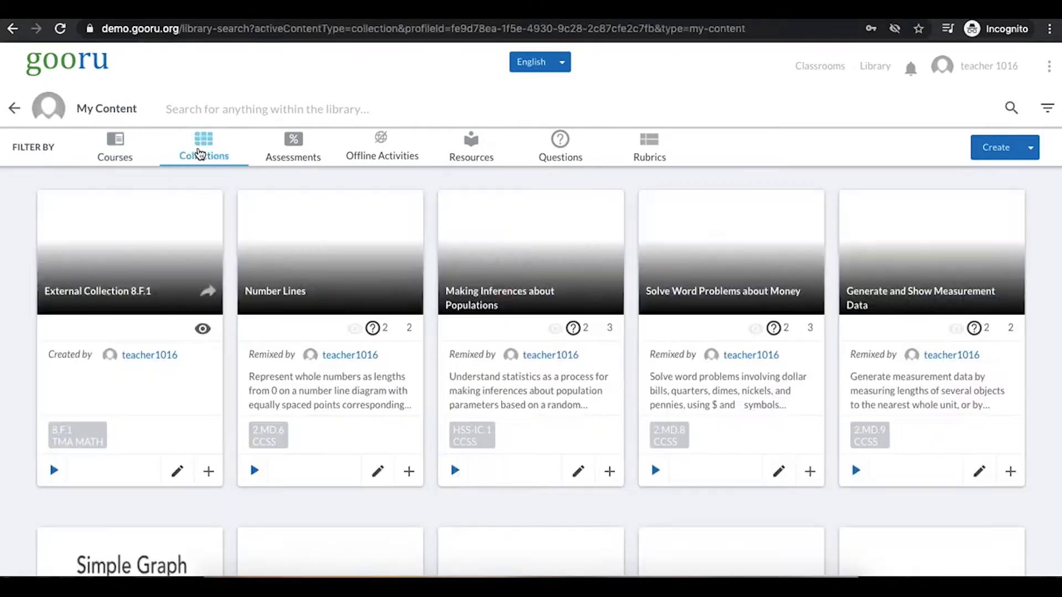
click(286, 154)
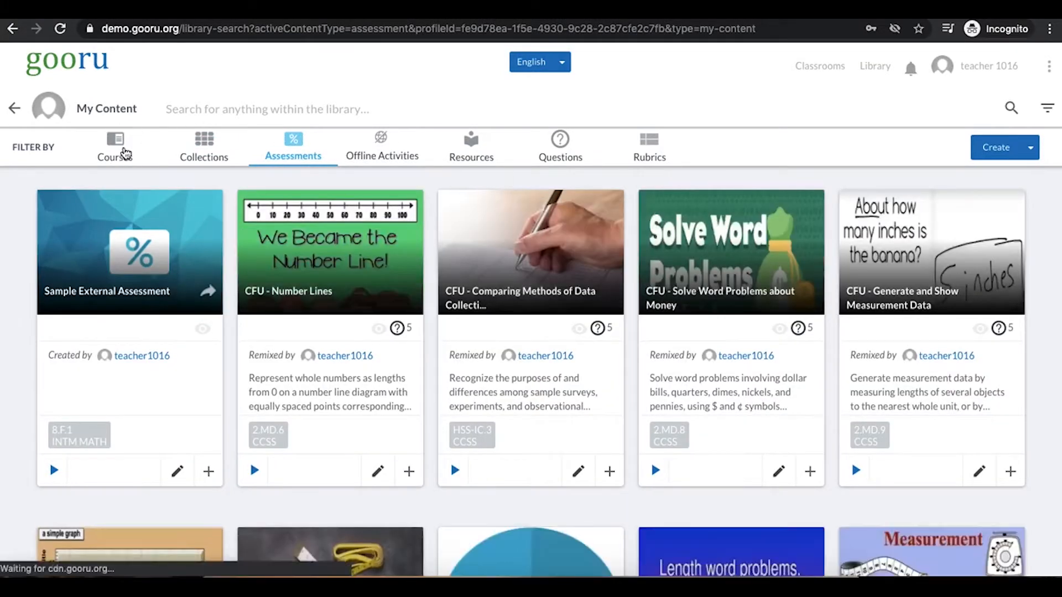
click(125, 154)
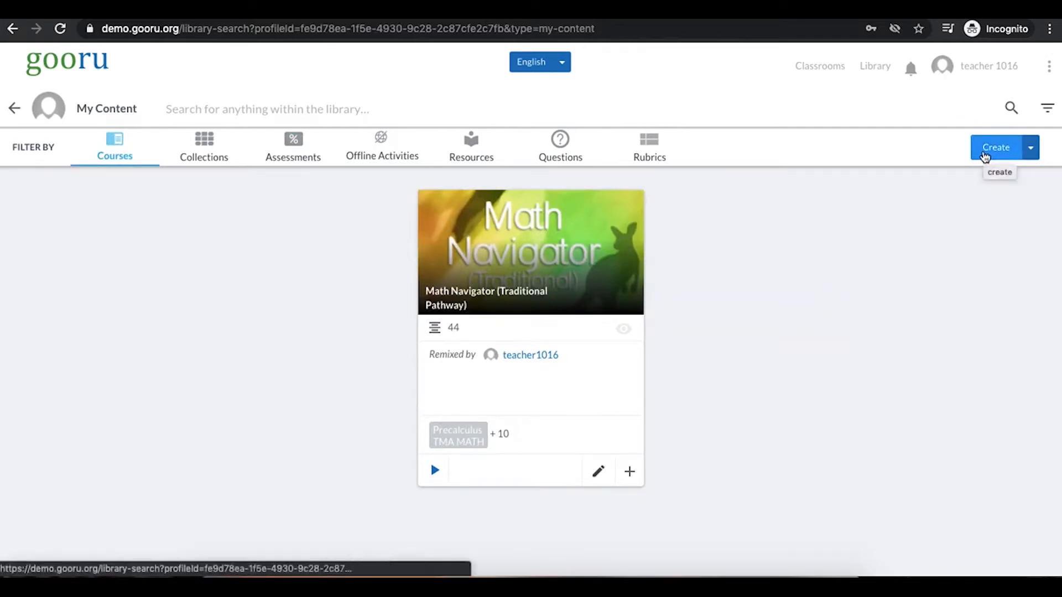
- Start a new course and title it "Middle School Math"
click(1009, 152)
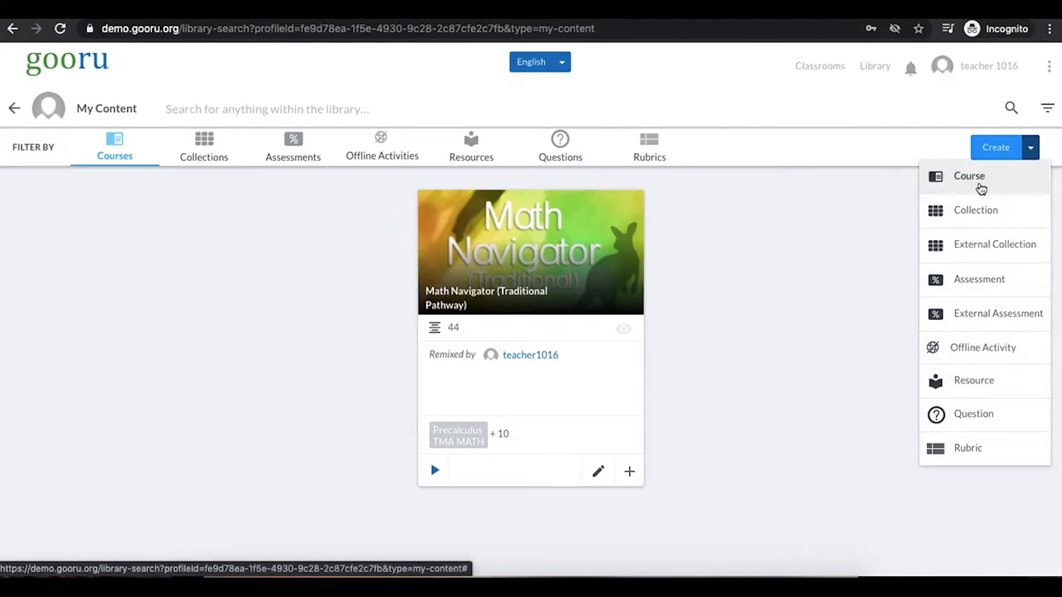
click(981, 187)
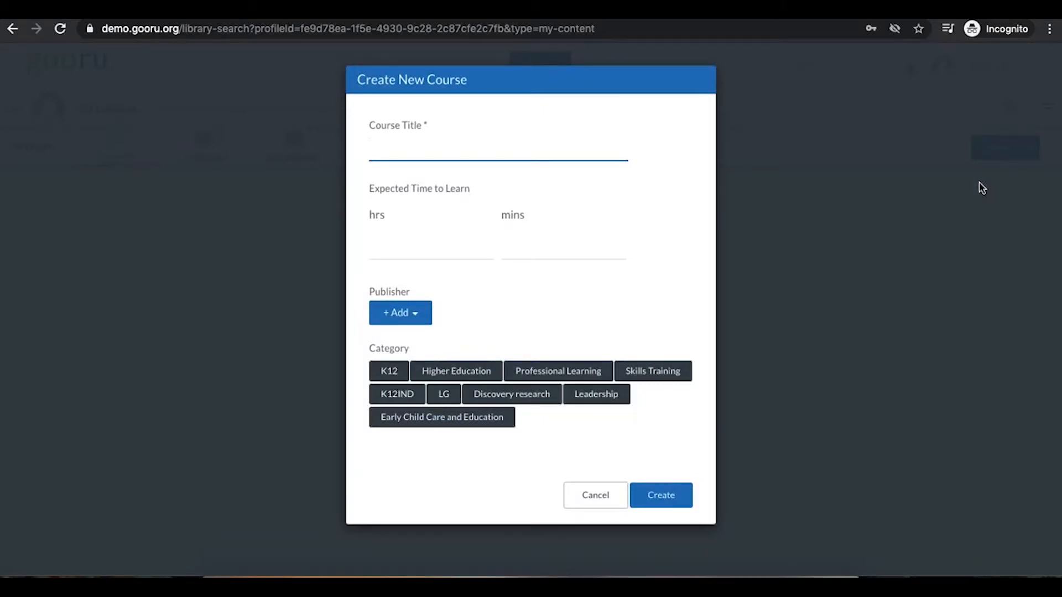
text(Middle School Math)
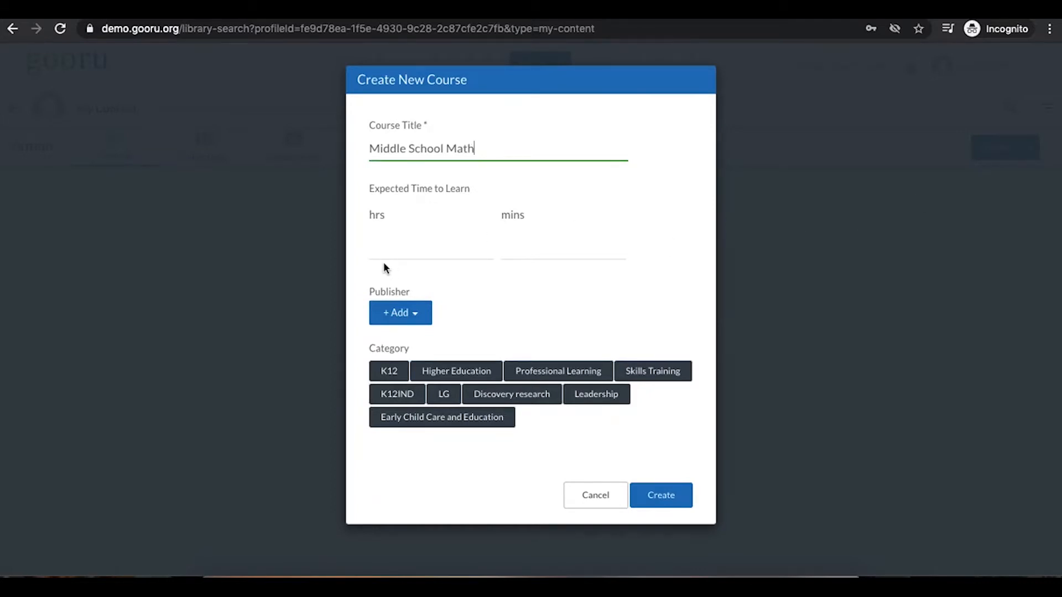
click(415, 323)
scroll(467, 387, down, 4)
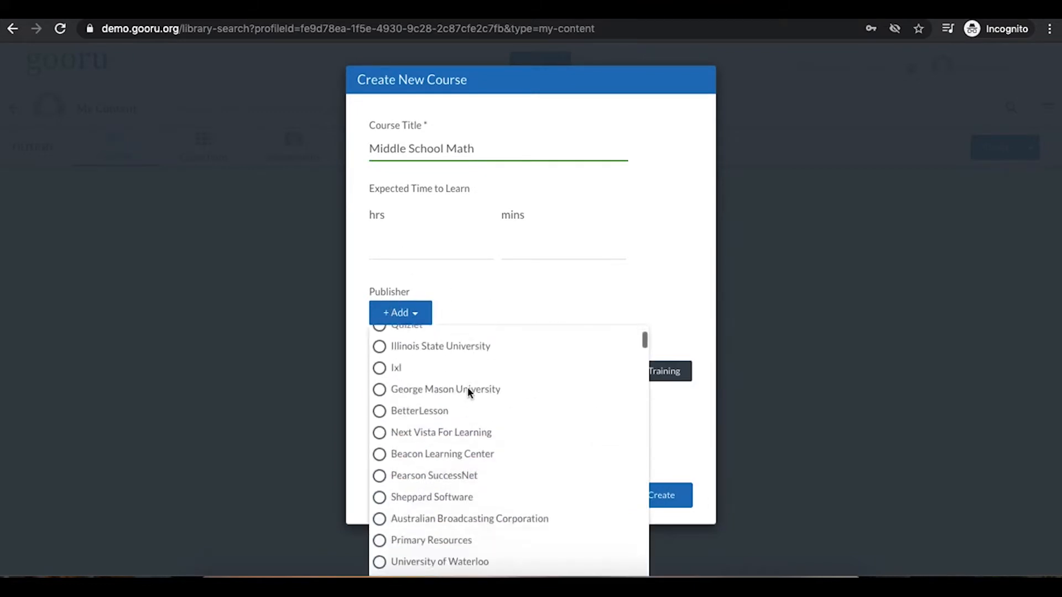
scroll(466, 388, up, 4)
click(561, 310)
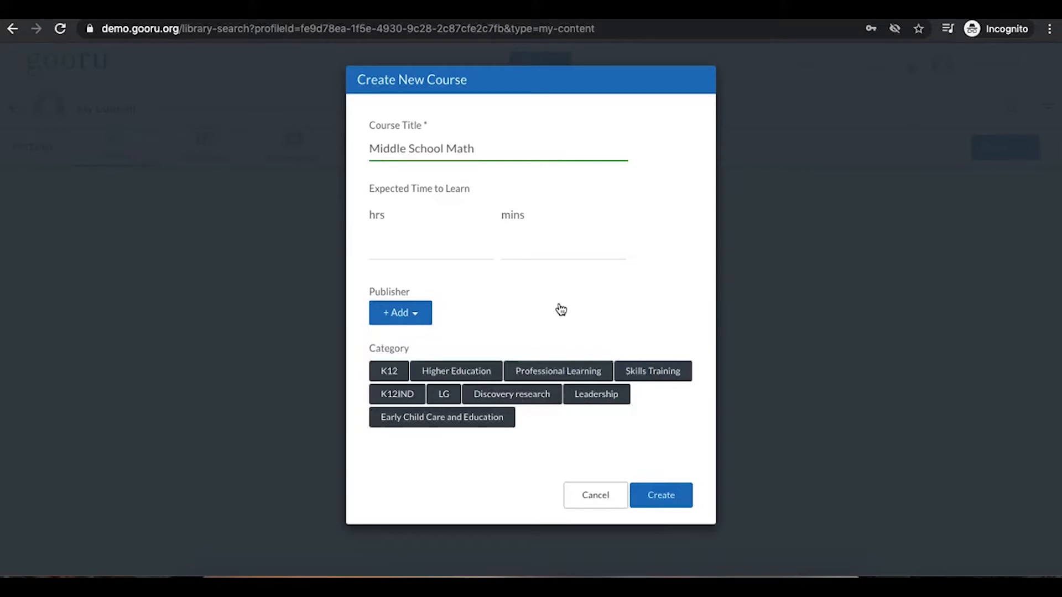
- Choose the K12 category for the new course, and create and save it
click(400, 370)
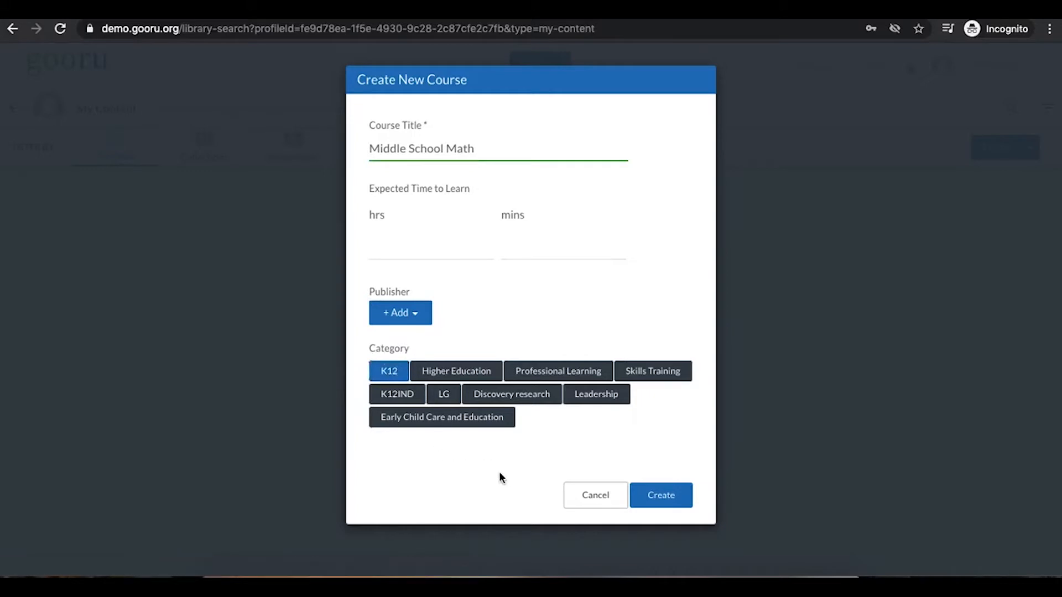
click(674, 497)
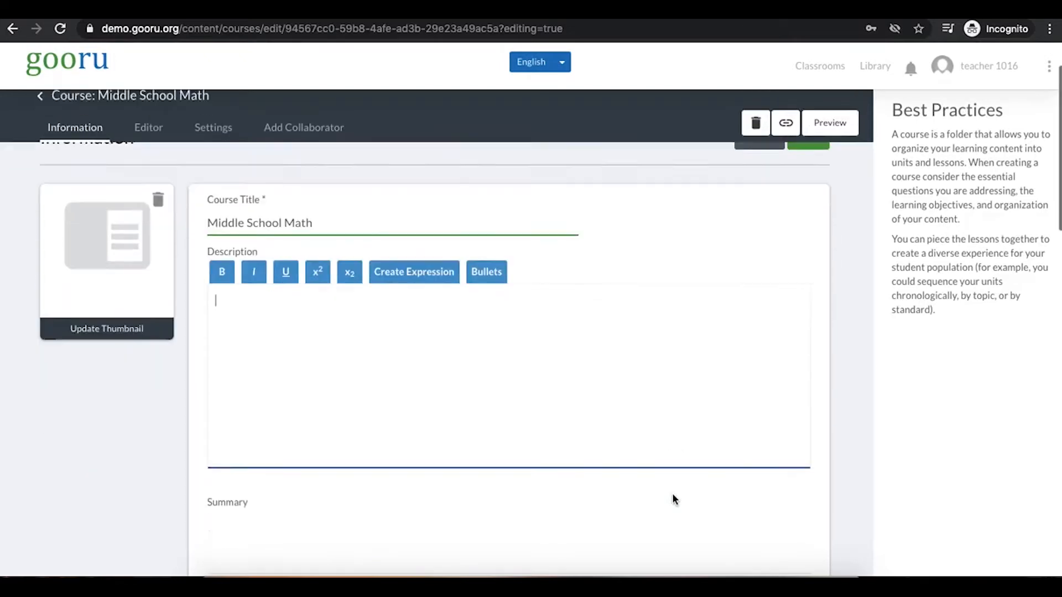
click(808, 229)
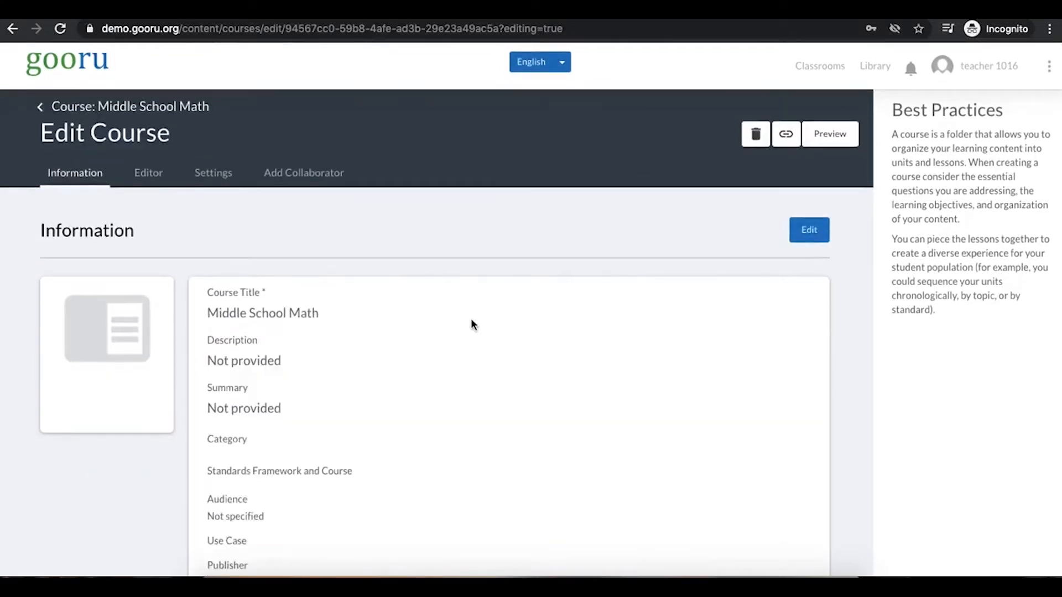
- Reopen the course information for editing and set its category to K12
scroll(471, 326, down, 5)
scroll(472, 321, up, 4)
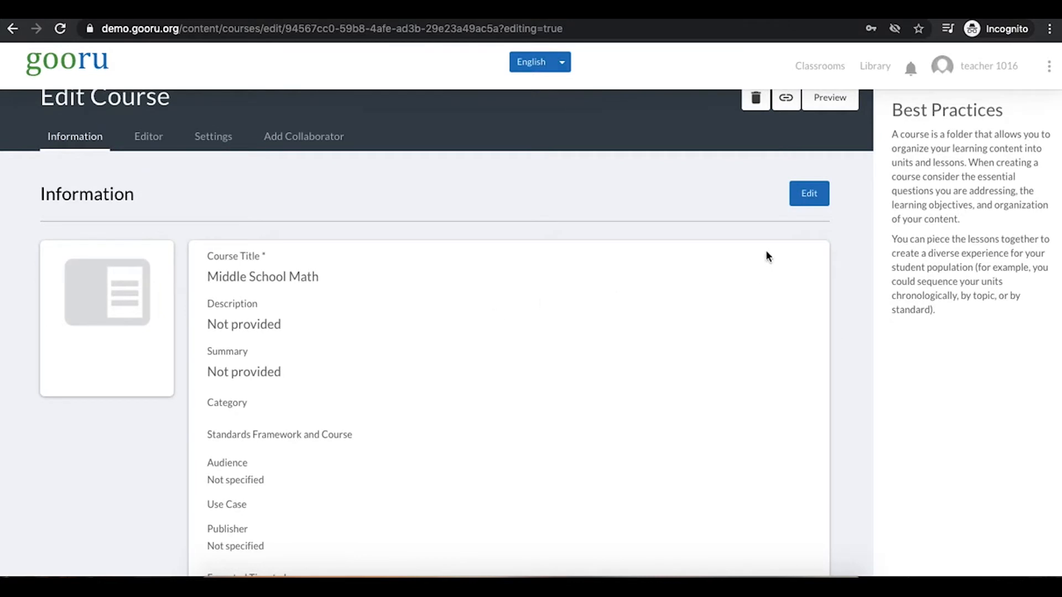
click(809, 196)
click(213, 357)
scroll(313, 406, down, 5)
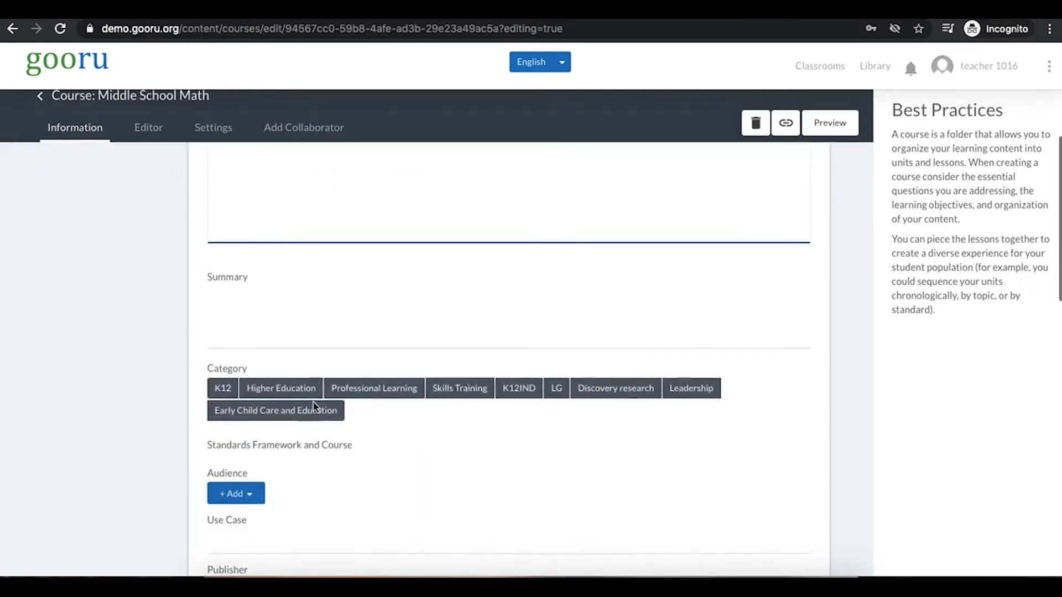
scroll(313, 408, down, 1)
scroll(313, 408, up, 5)
scroll(313, 408, down, 2)
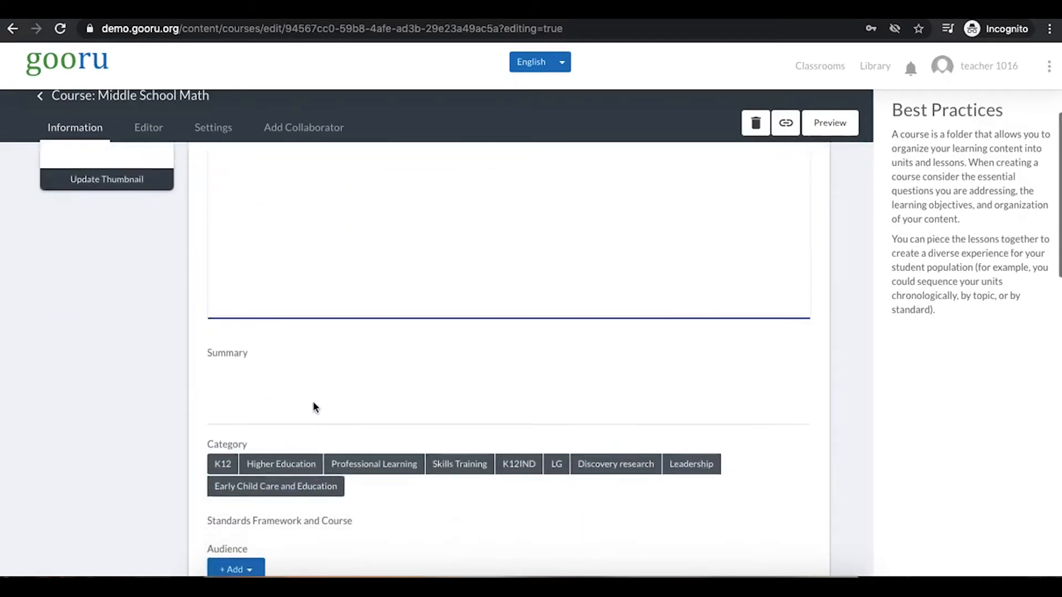
scroll(313, 408, down, 4)
click(224, 236)
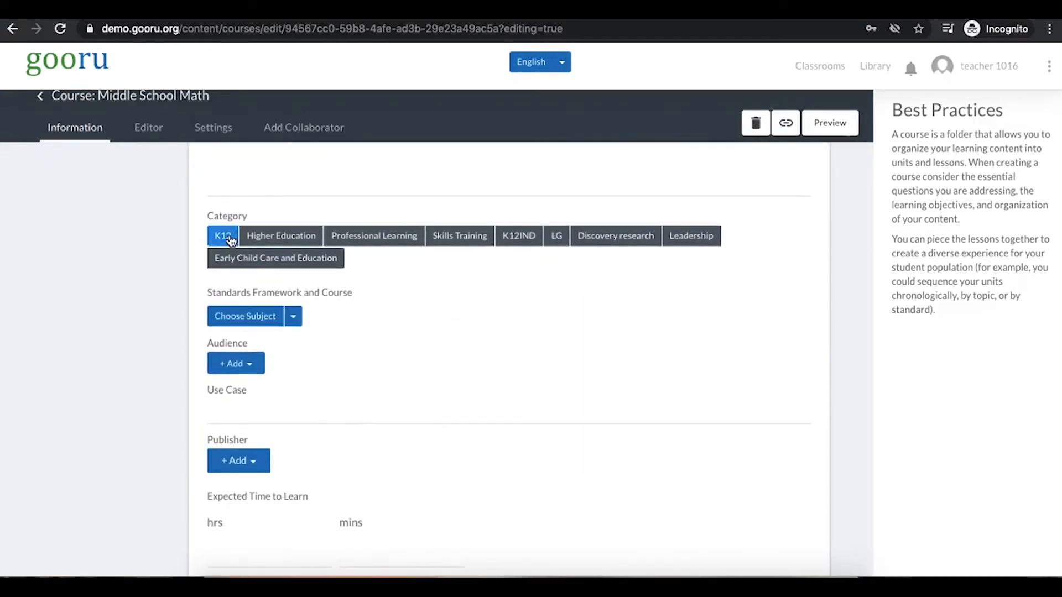
- Set the course's standards framework to Common Core State Standards under the Math subject
click(272, 323)
scroll(368, 346, down, 1)
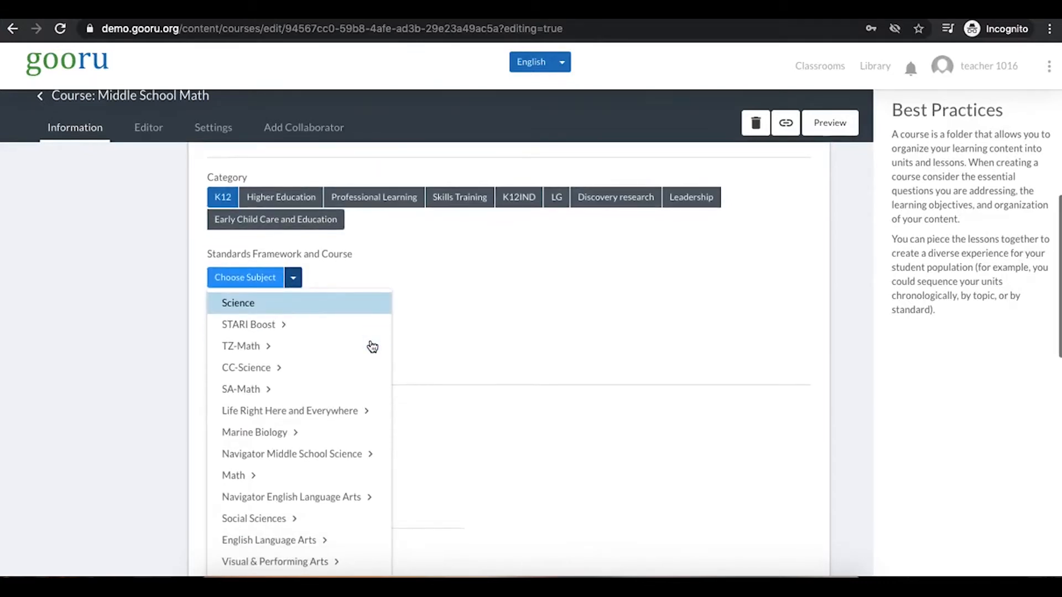
mouse_move(368, 344)
scroll(299, 351, down, 3)
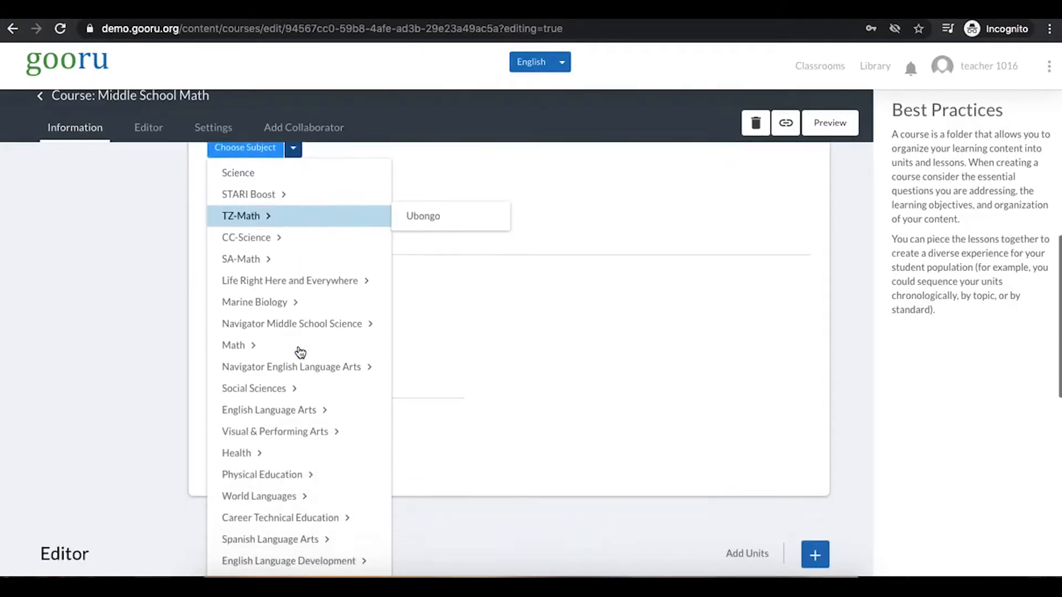
mouse_move(272, 348)
scroll(534, 346, down, 1)
scroll(534, 349, down, 9)
scroll(534, 352, up, 10)
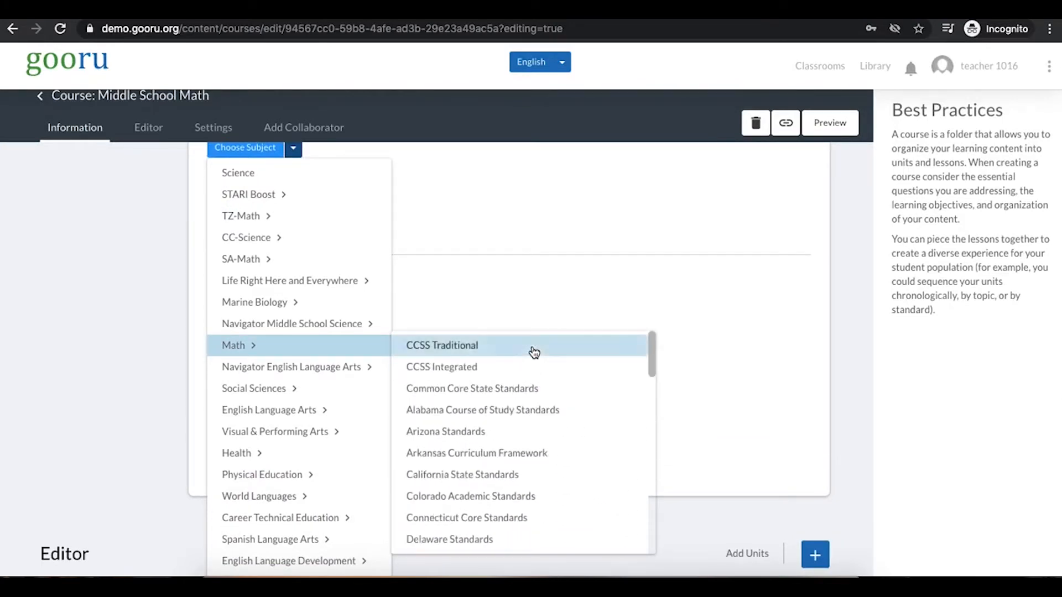
click(536, 396)
scroll(483, 282, up, 4)
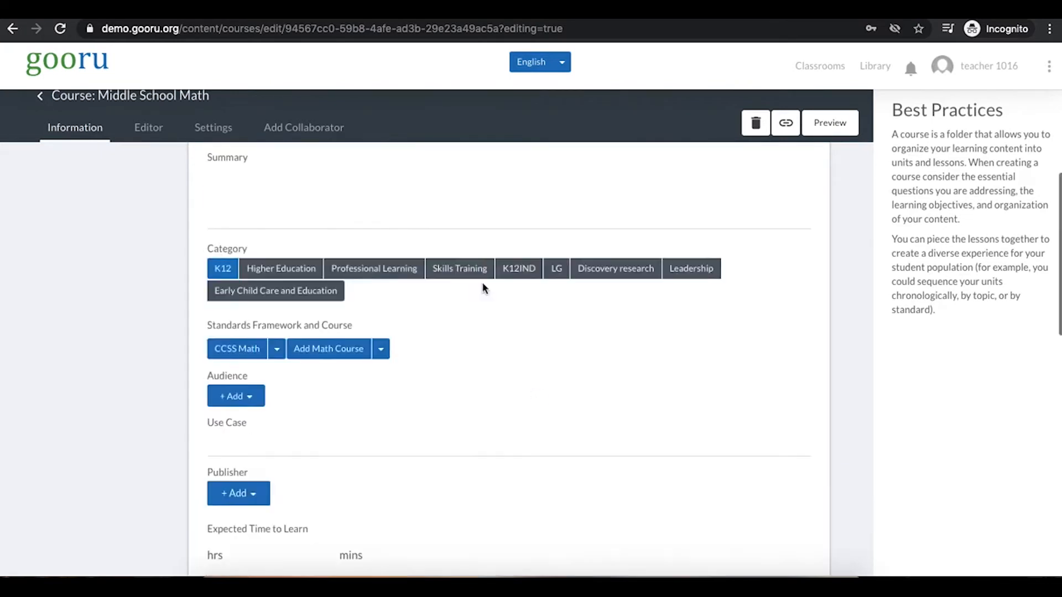
- Add Grade 6, Grade 7 and Grade 8 as the math courses under the standards framework
click(383, 352)
scroll(388, 358, down, 1)
click(331, 430)
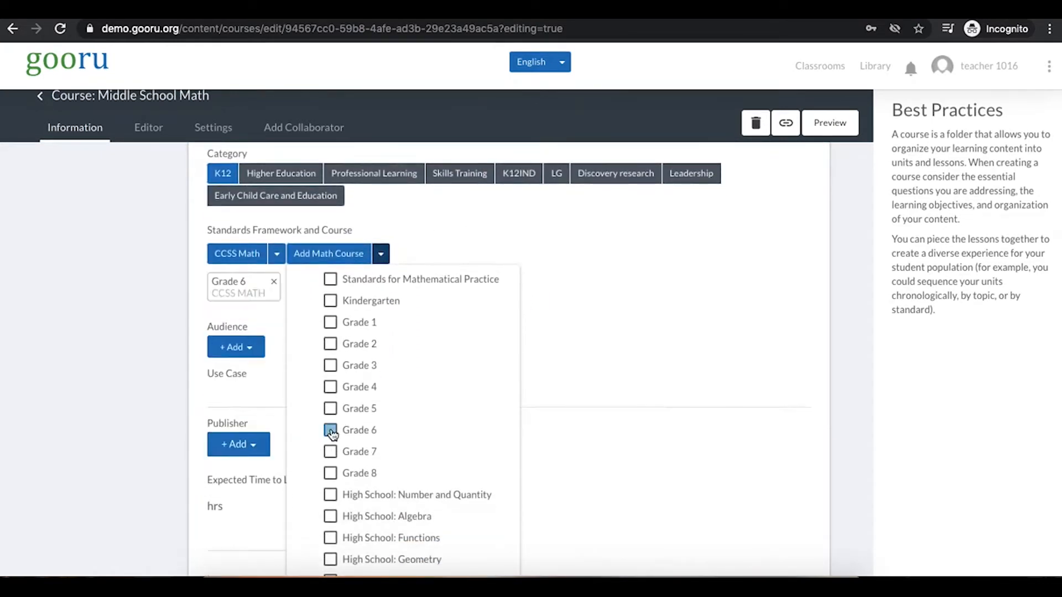
click(331, 453)
click(330, 473)
scroll(711, 295, up, 1)
click(711, 299)
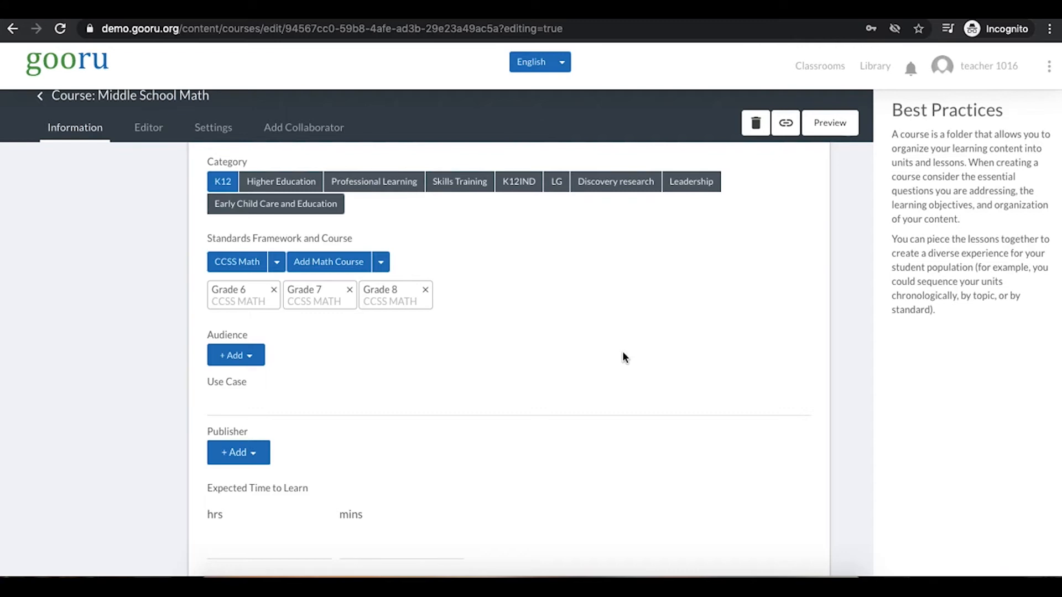
- Set the course audience to All Students and save the course information
scroll(728, 345, up, 6)
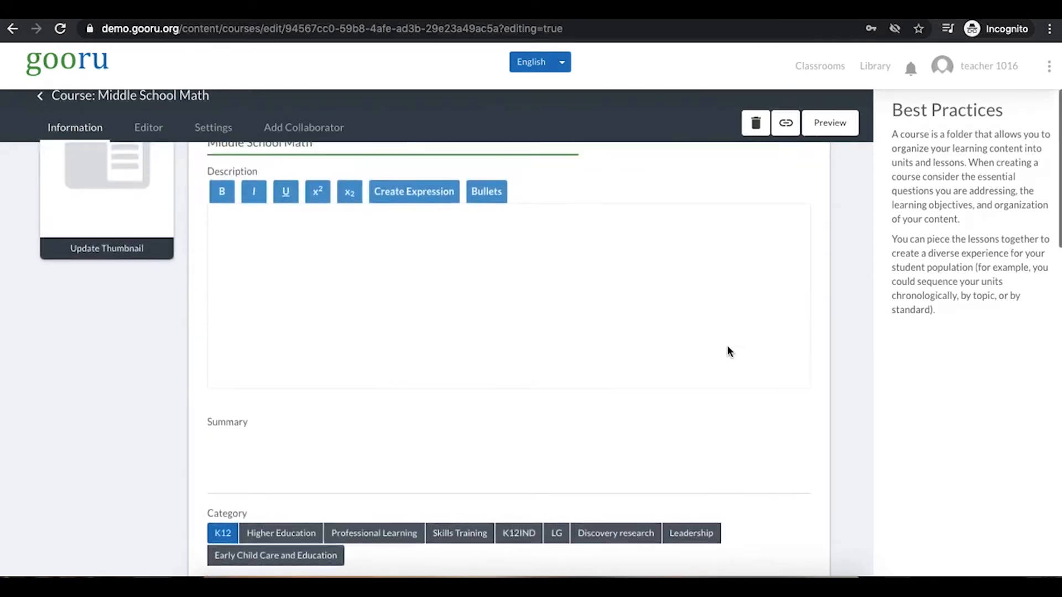
scroll(728, 350, up, 3)
scroll(728, 350, down, 10)
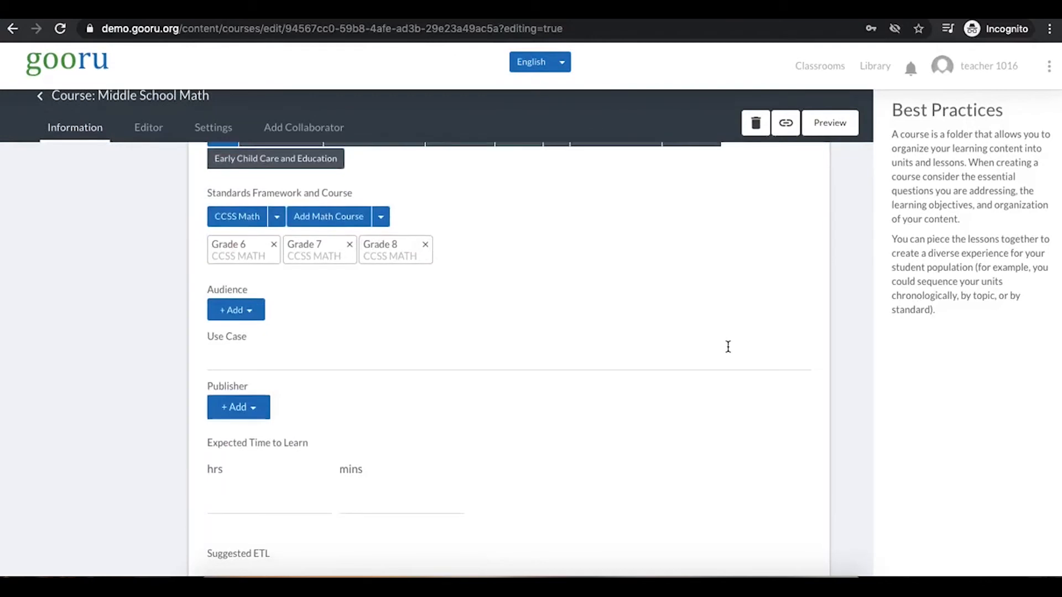
click(237, 311)
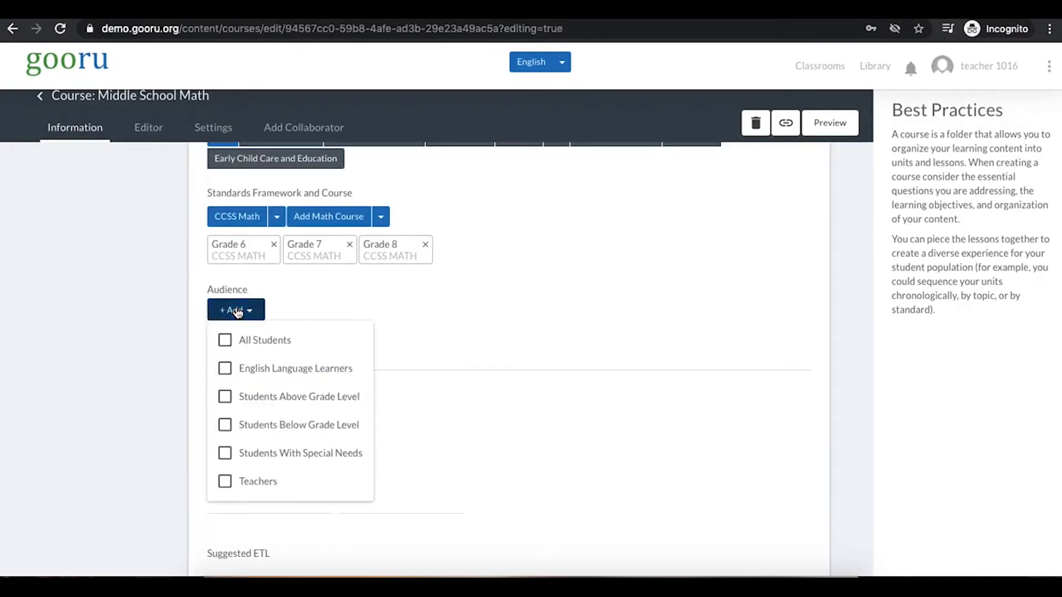
click(225, 340)
scroll(678, 283, up, 10)
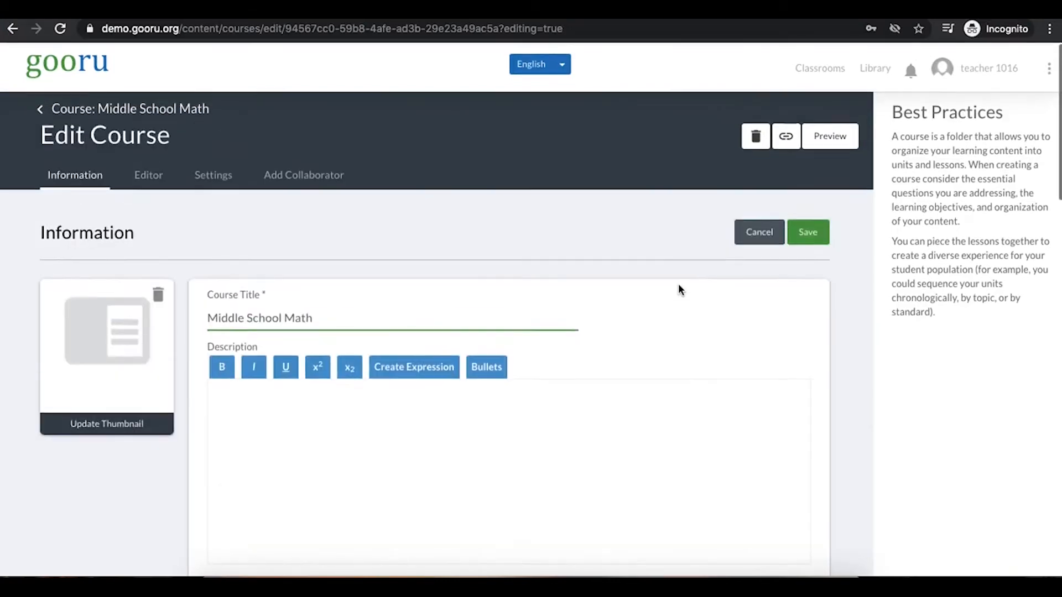
click(807, 230)
- Create a first unit in the course titled "Unit 1 - Fractions" and save it
scroll(339, 288, down, 5)
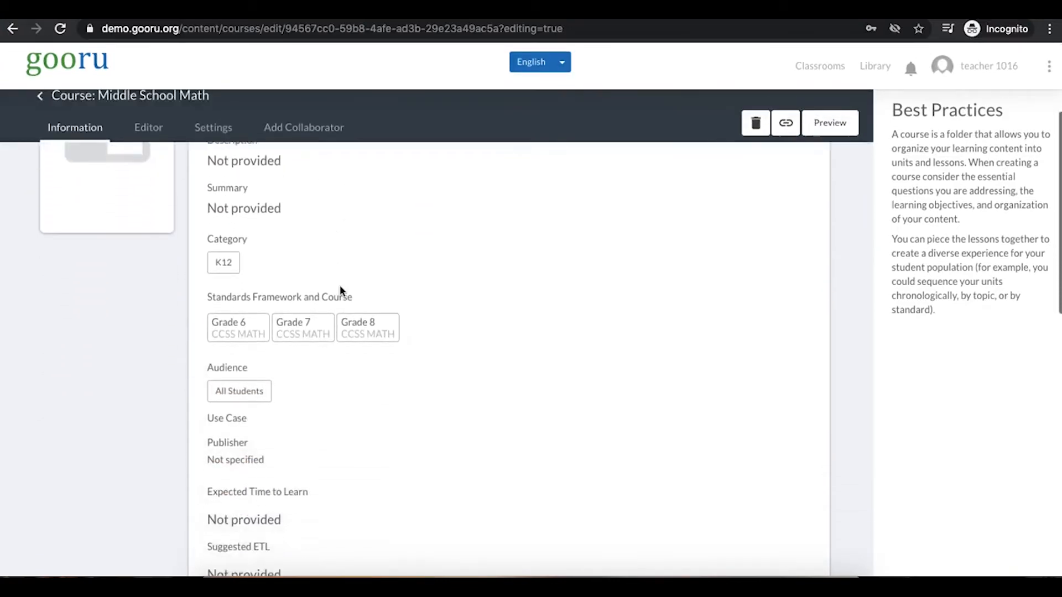
scroll(340, 291, up, 3)
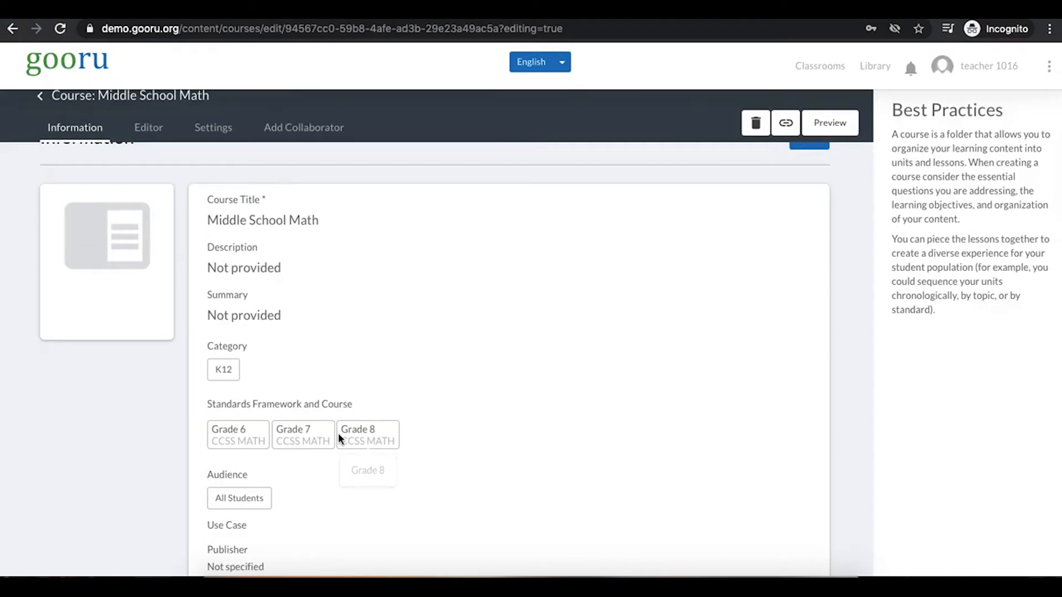
scroll(338, 437, down, 8)
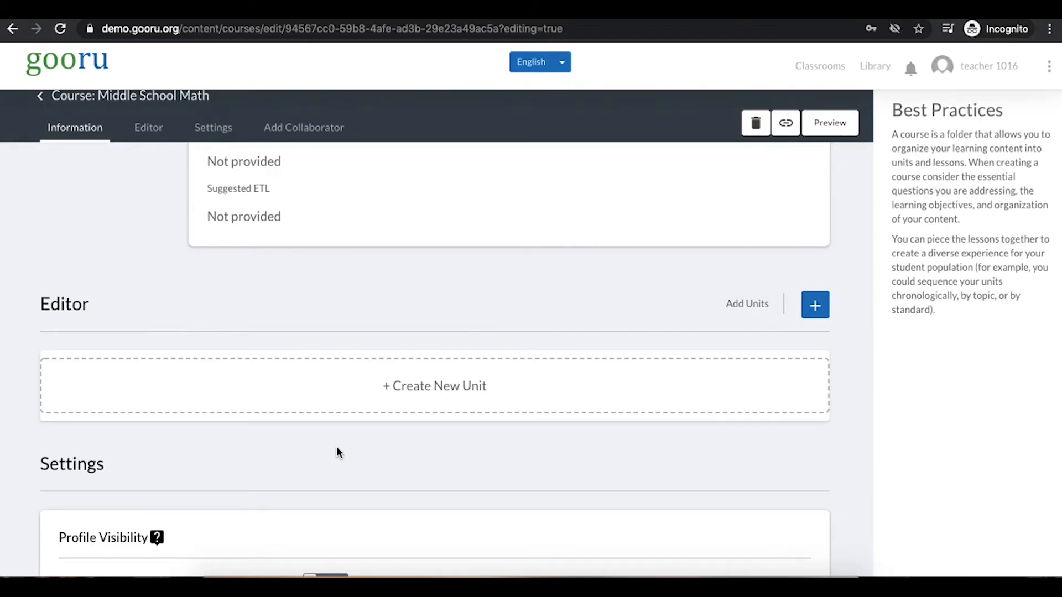
click(421, 401)
click(294, 380)
text(Unit 1 -)
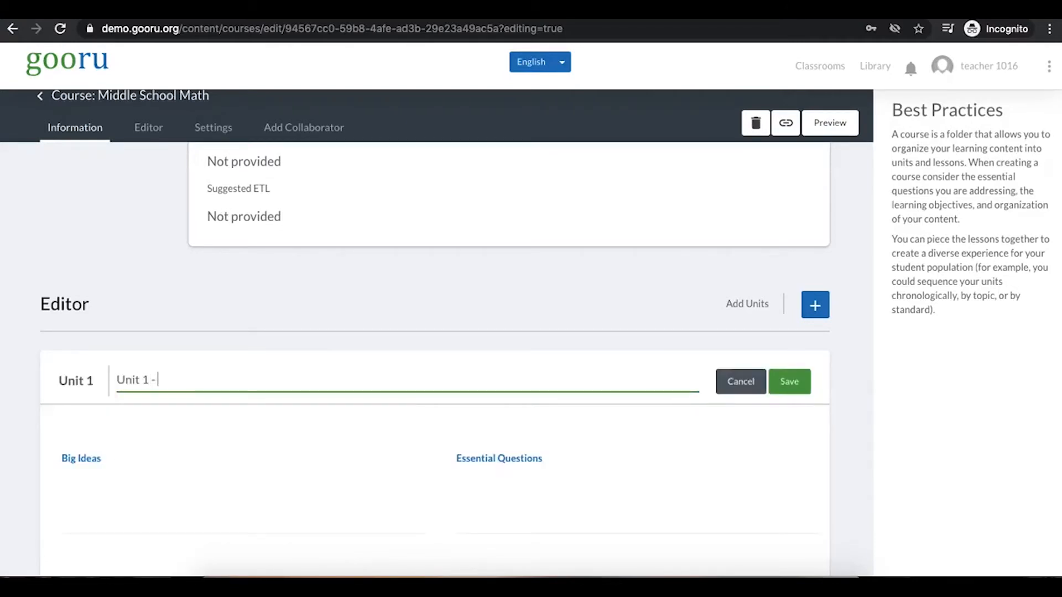
text( Fractions)
click(794, 382)
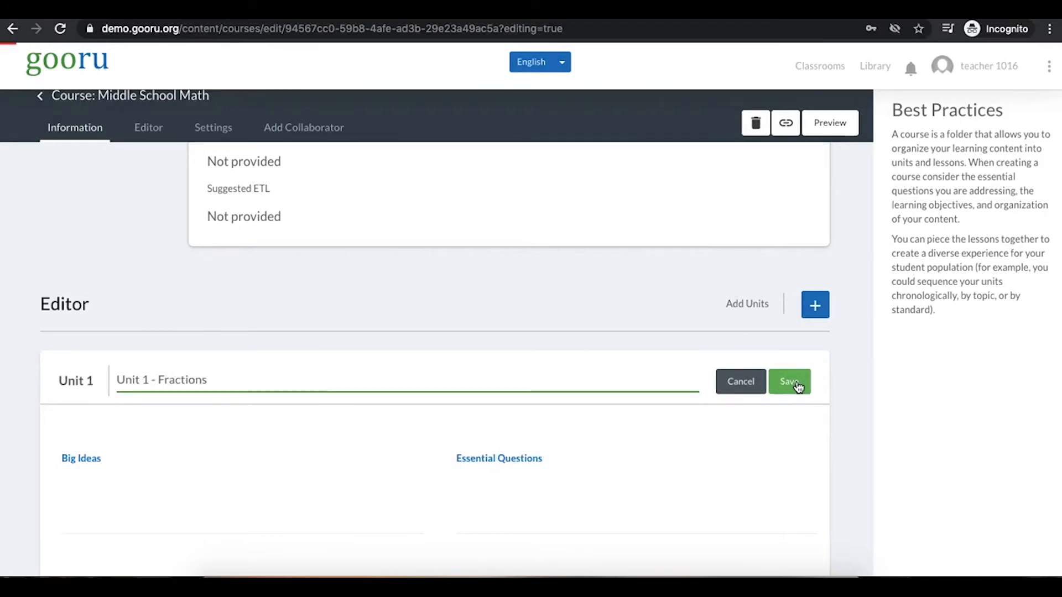
- Create a second unit titled "Unit 2 - Decimals" and save it
scroll(348, 257, down, 2)
scroll(347, 257, down, 1)
click(302, 321)
text(Unit 2 - Decimals)
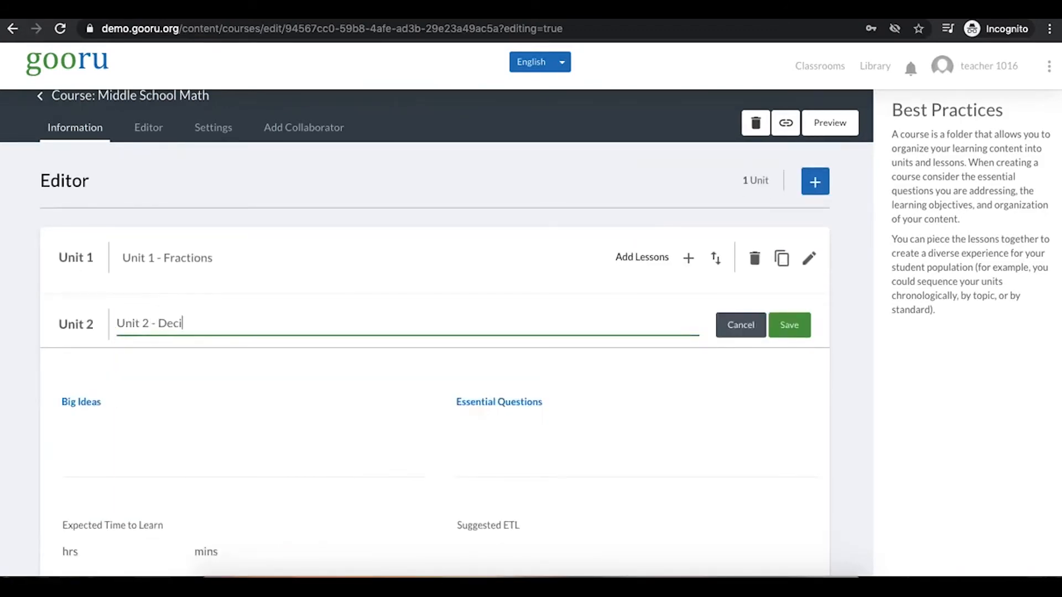
click(802, 330)
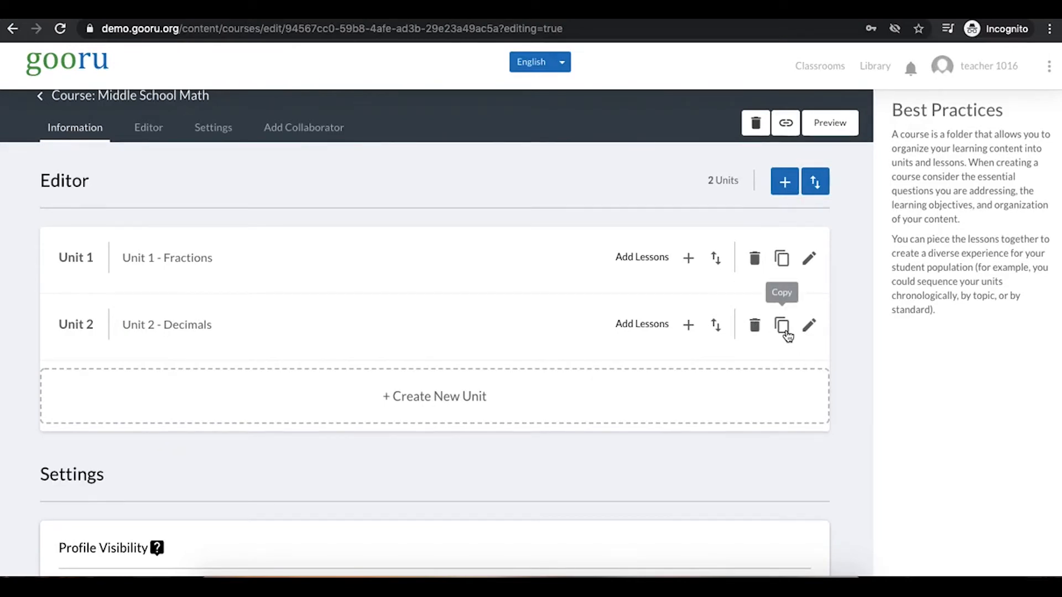
- Create a lesson titled "Lesson 1 - Parts of a Fraction" in the Fractions unit and save it
click(157, 261)
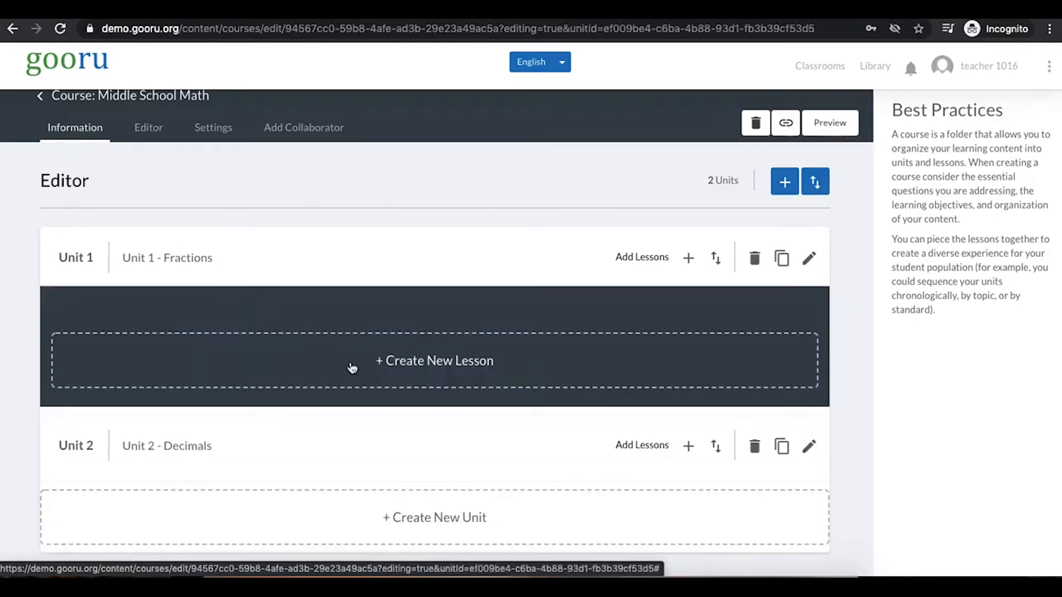
click(442, 362)
click(267, 325)
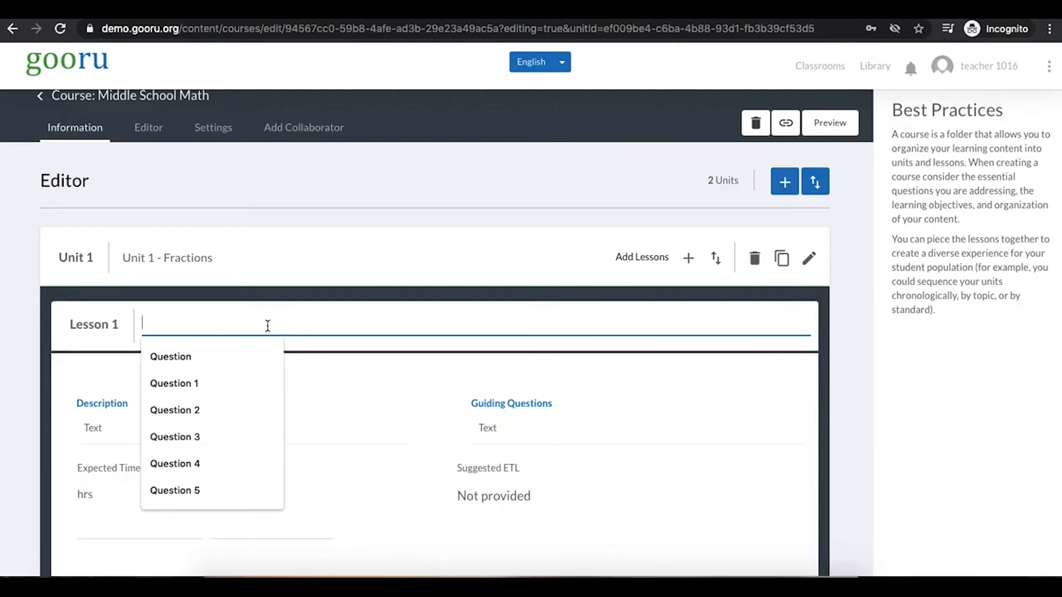
text(Lesson)
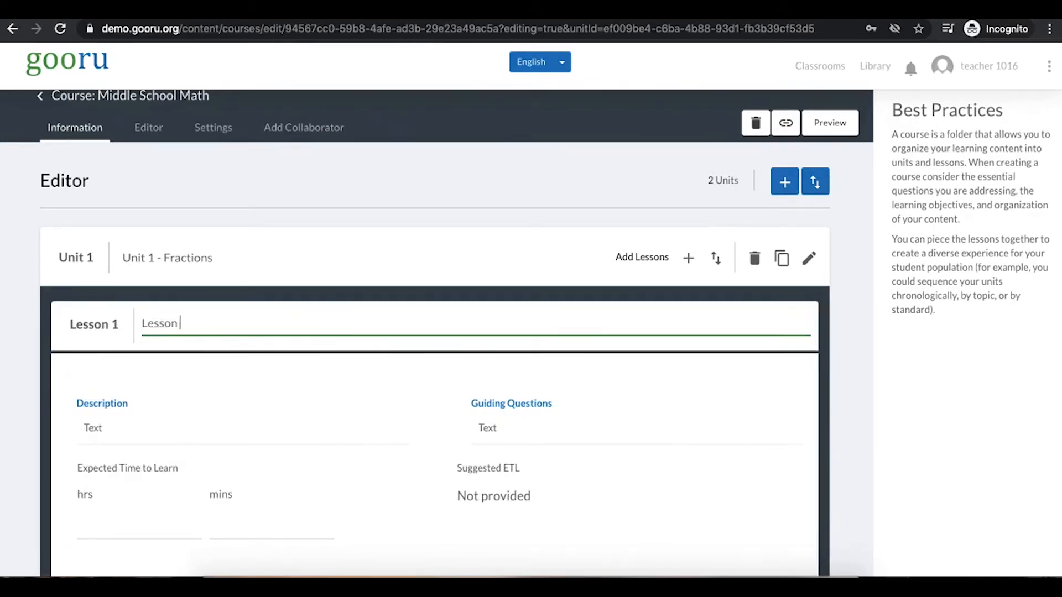
text( 1 -)
text(Parts of a Fraction)
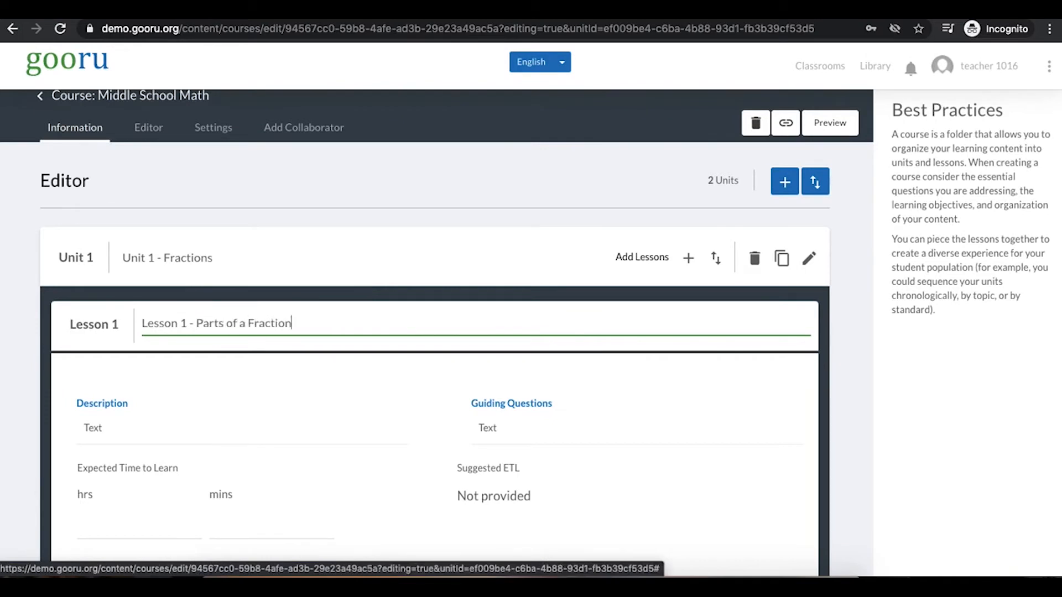
scroll(588, 318, down, 2)
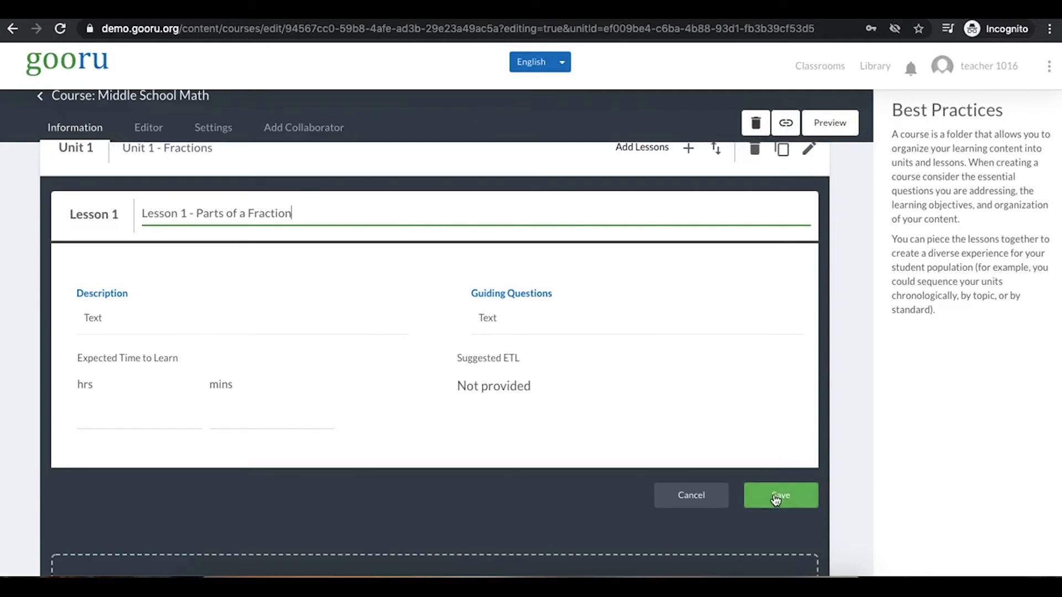
click(797, 501)
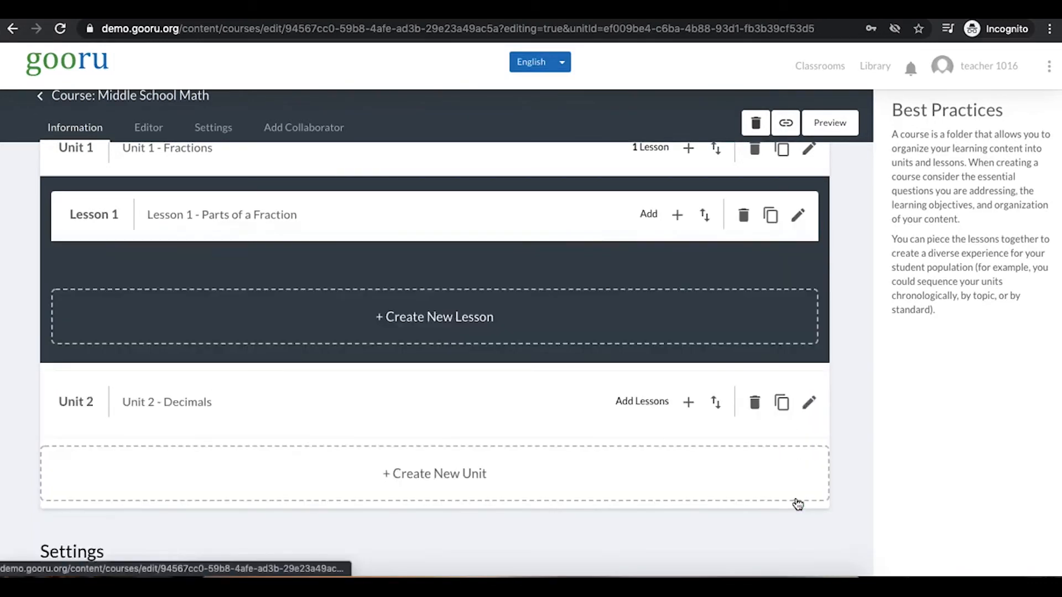
- Add a second lesson titled "Lesson 2 - Adding Fractions" to the Fractions unit and save it
click(241, 321)
click(210, 290)
text(L)
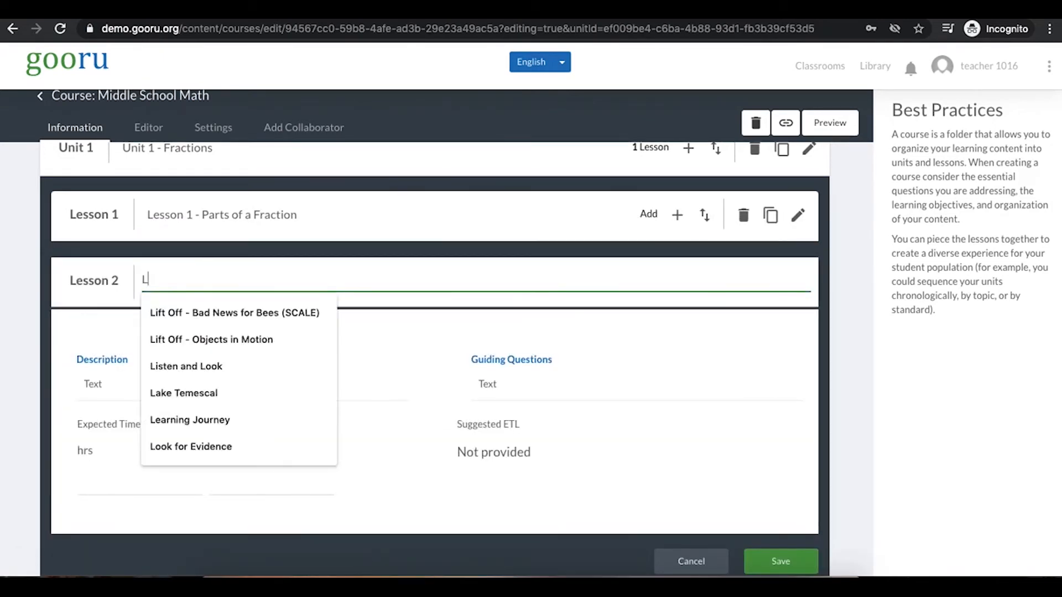
text(esson 2 - Adding Fractions)
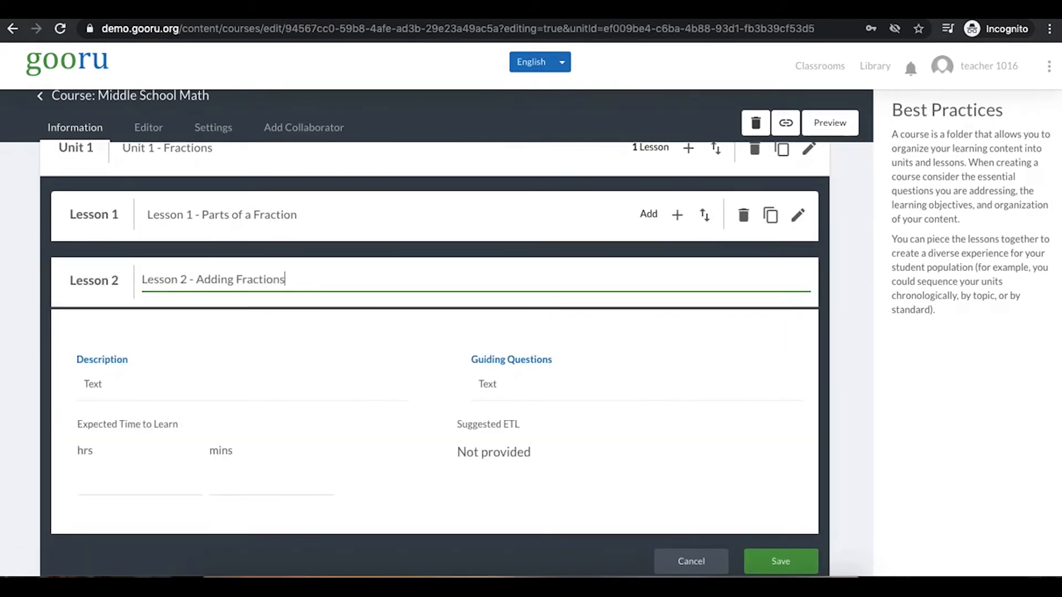
scroll(744, 367, down, 1)
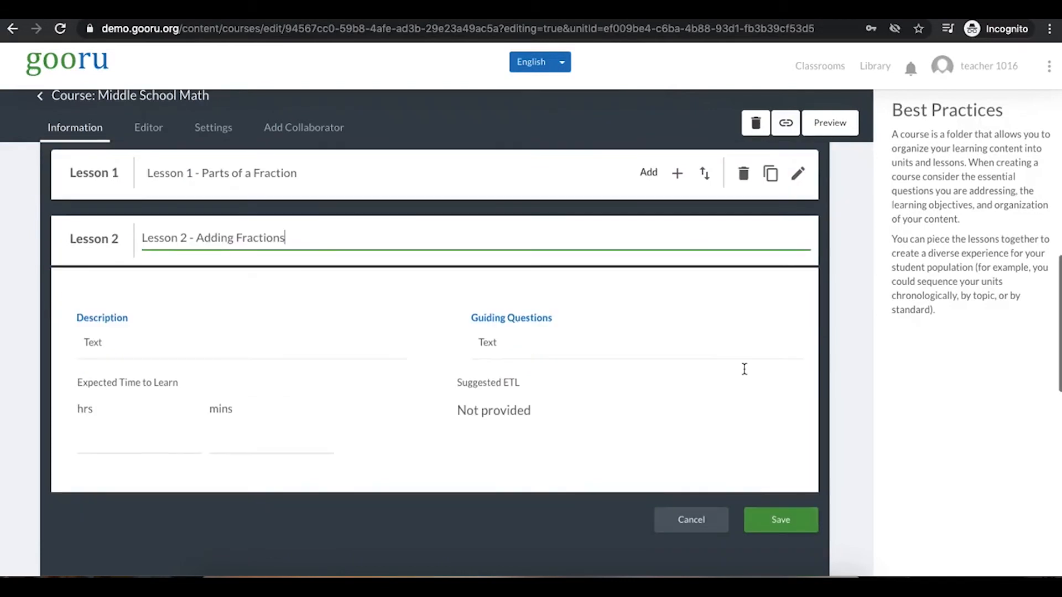
click(775, 519)
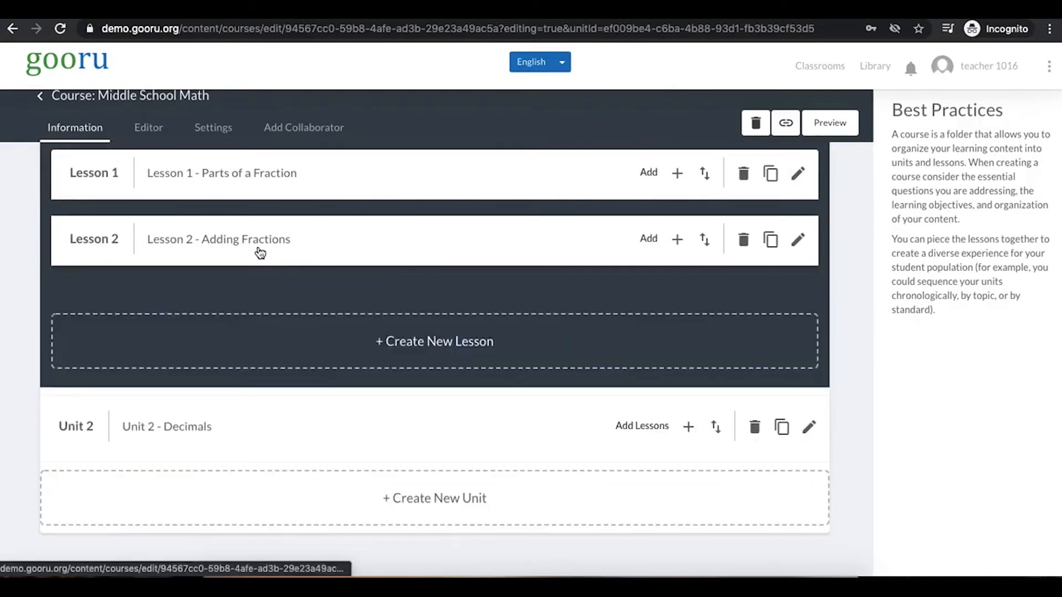
- Collapse the Fractions unit, then expand the Decimals unit to view its lesson area and collapse it again
scroll(252, 247, up, 3)
click(160, 254)
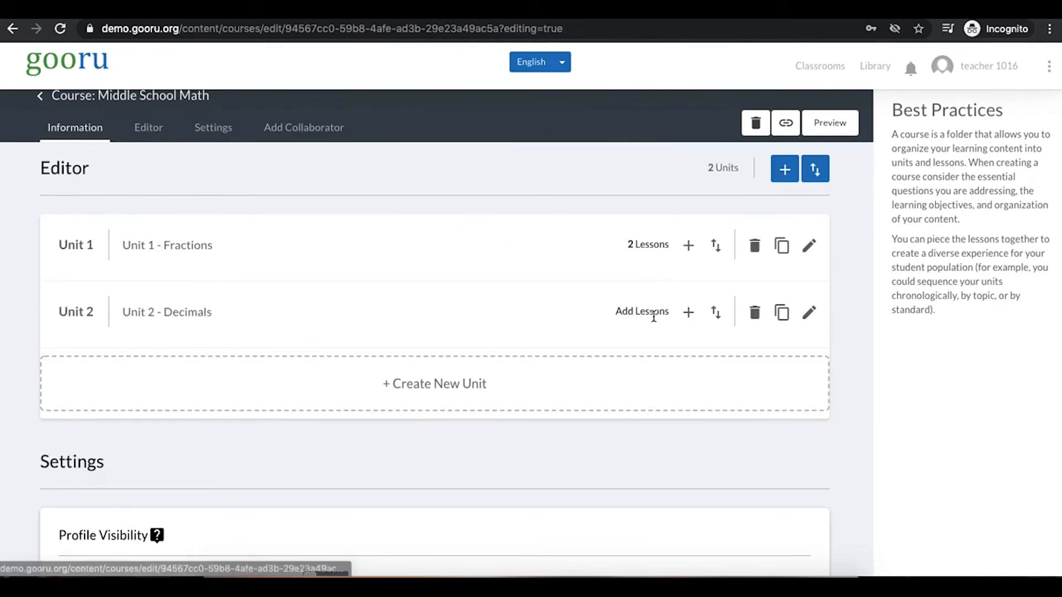
click(187, 323)
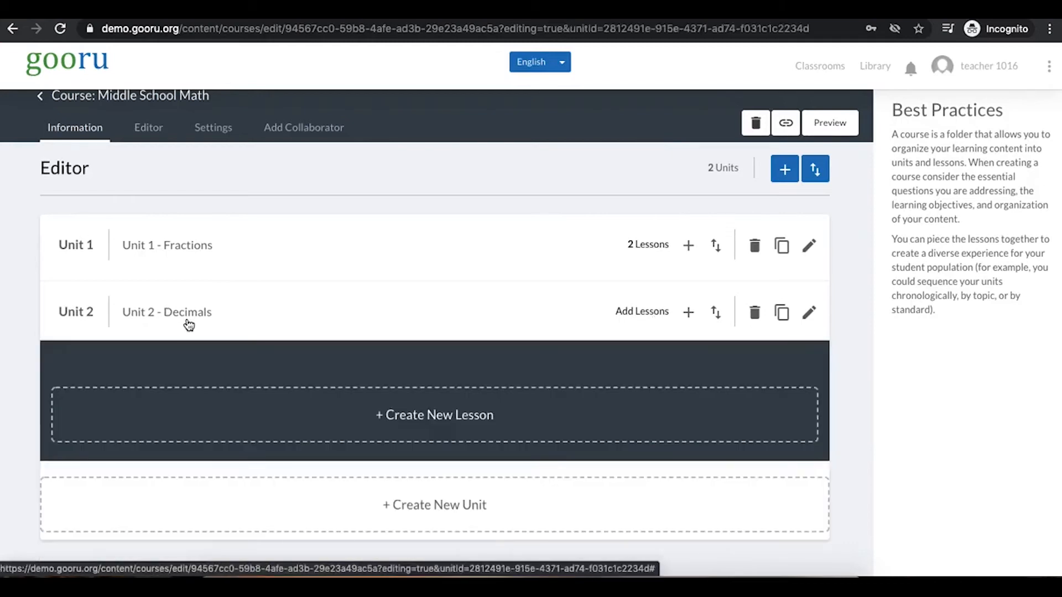
click(133, 256)
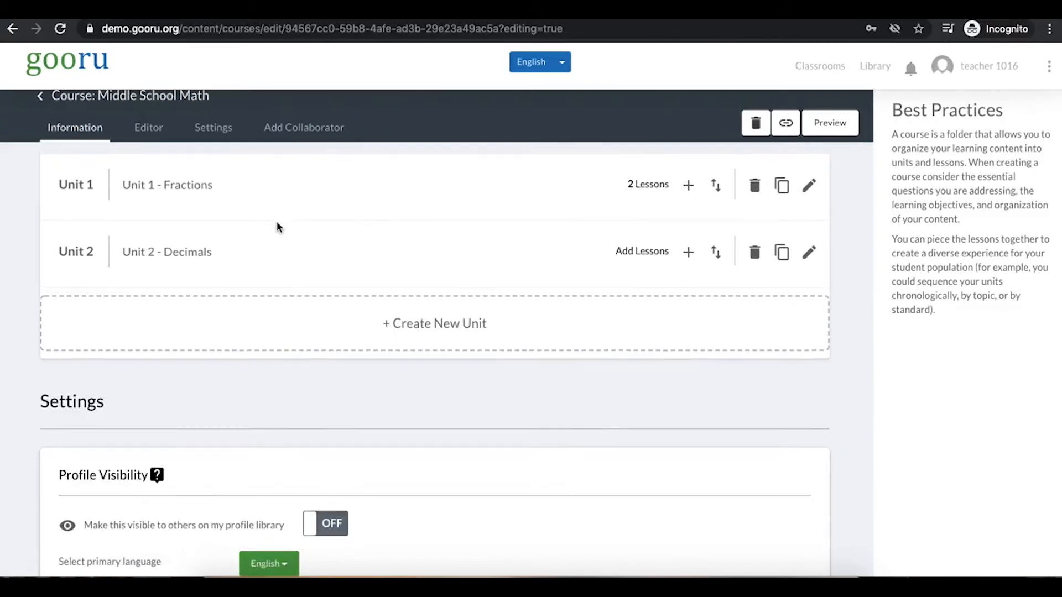
- Add the existing "Measure Length in Differ..." collection from my collections to Lesson 1 of the Fractions unit
scroll(276, 227, up, 3)
click(184, 260)
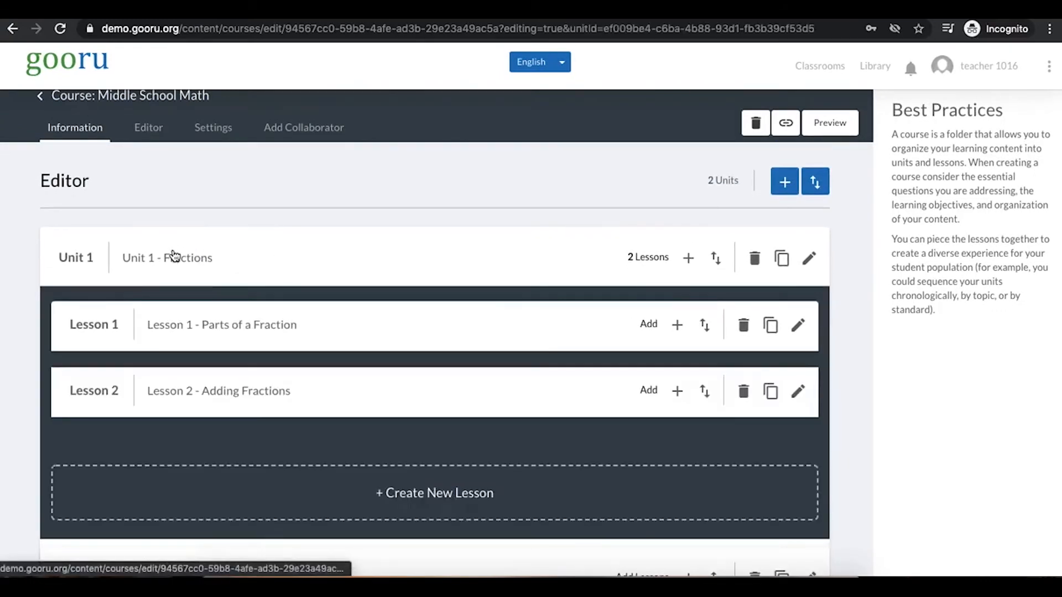
click(221, 330)
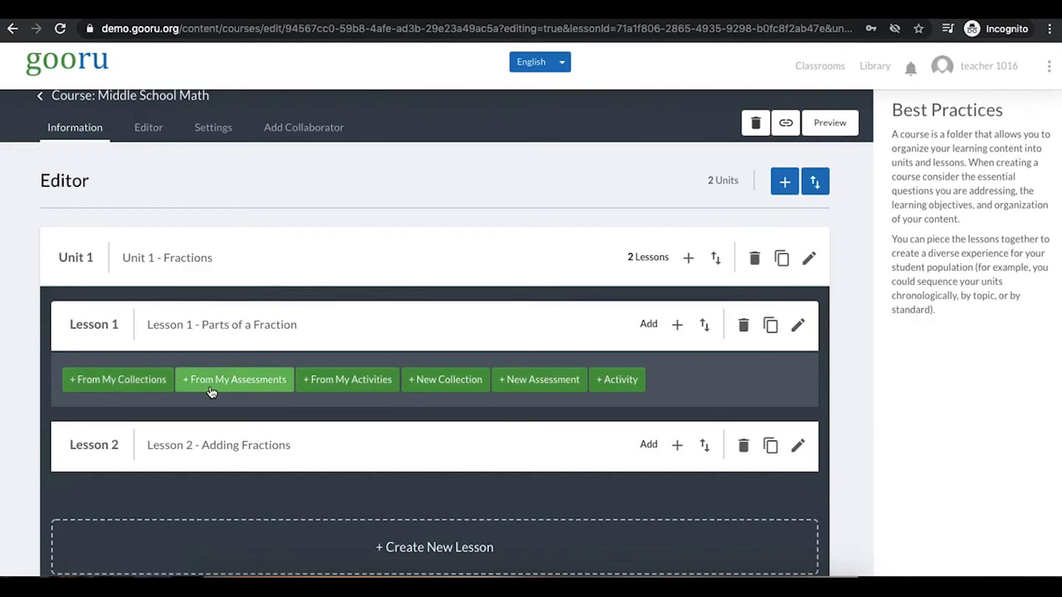
click(150, 386)
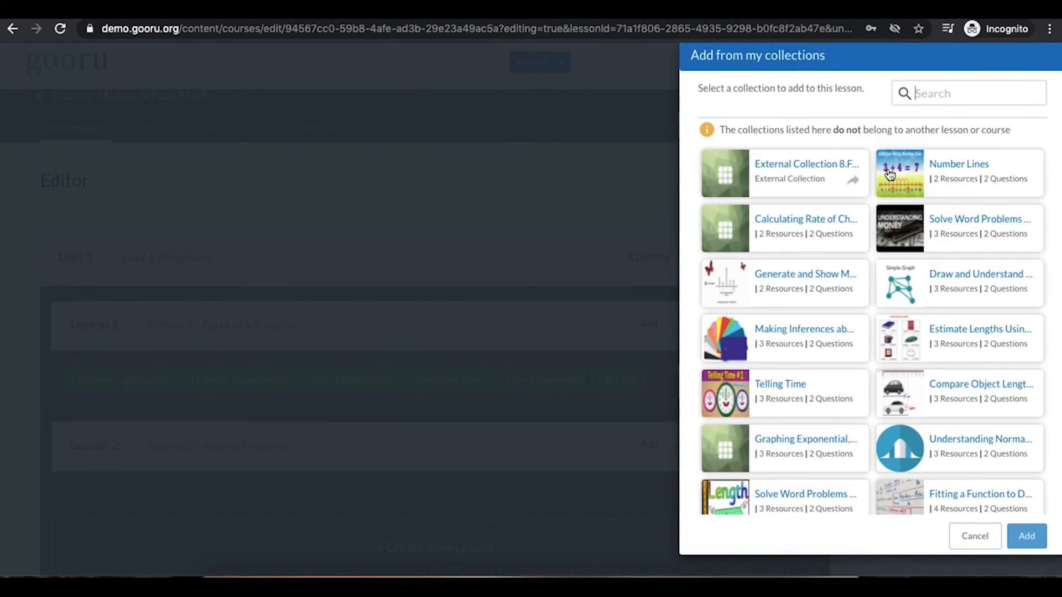
scroll(816, 200, down, 6)
scroll(816, 200, down, 6)
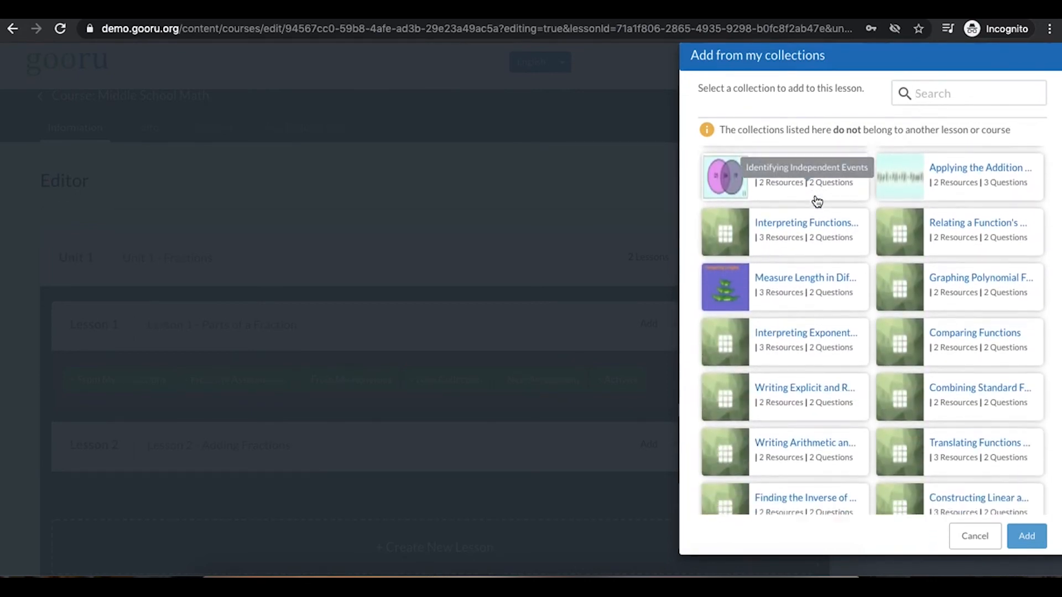
click(820, 252)
click(1032, 537)
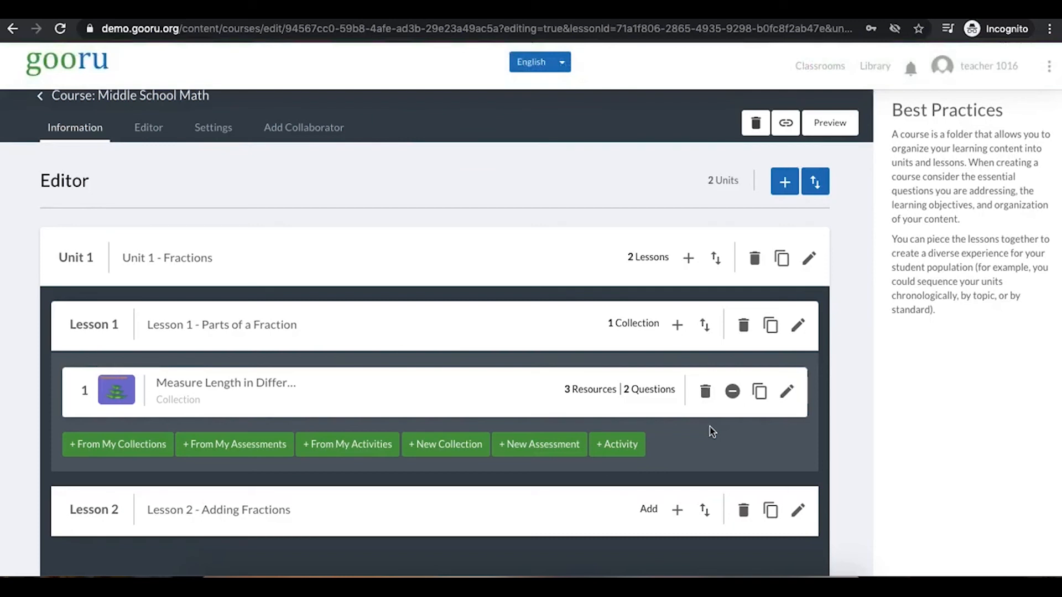
scroll(709, 427, down, 1)
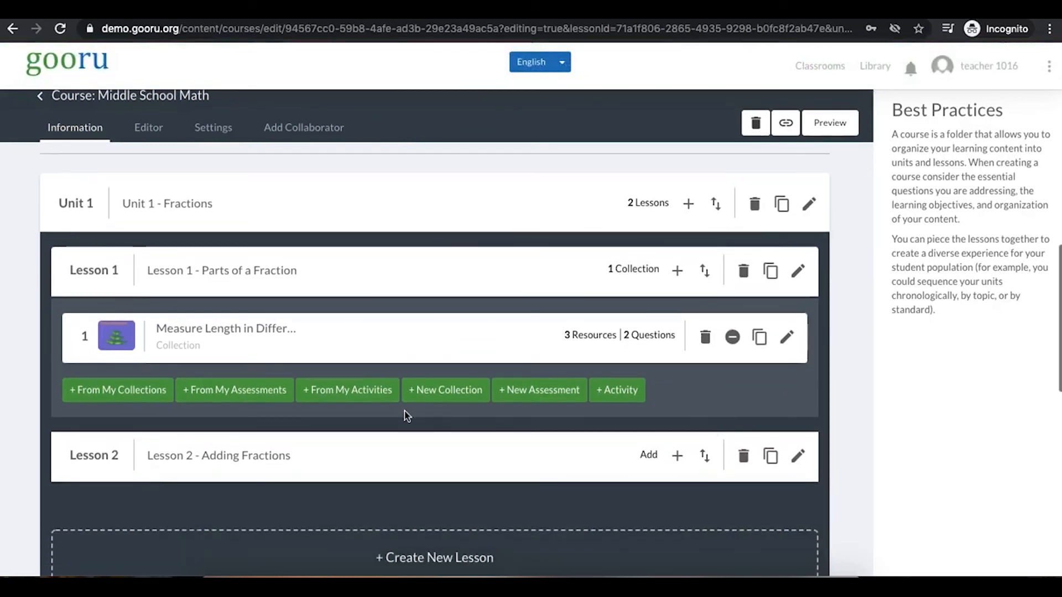